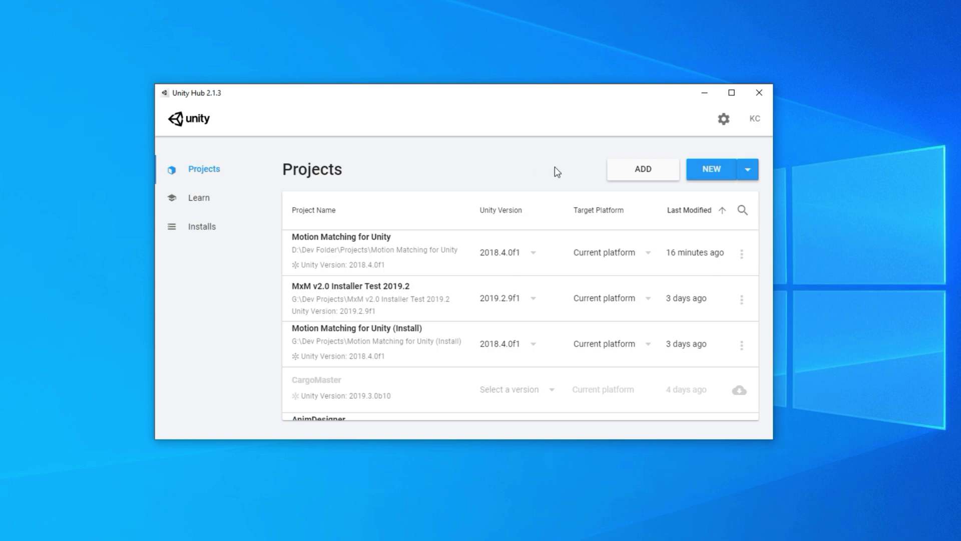
Create a new 3D project named QuickStart using Unity version 2019.2.9f1
left_click(748, 171)
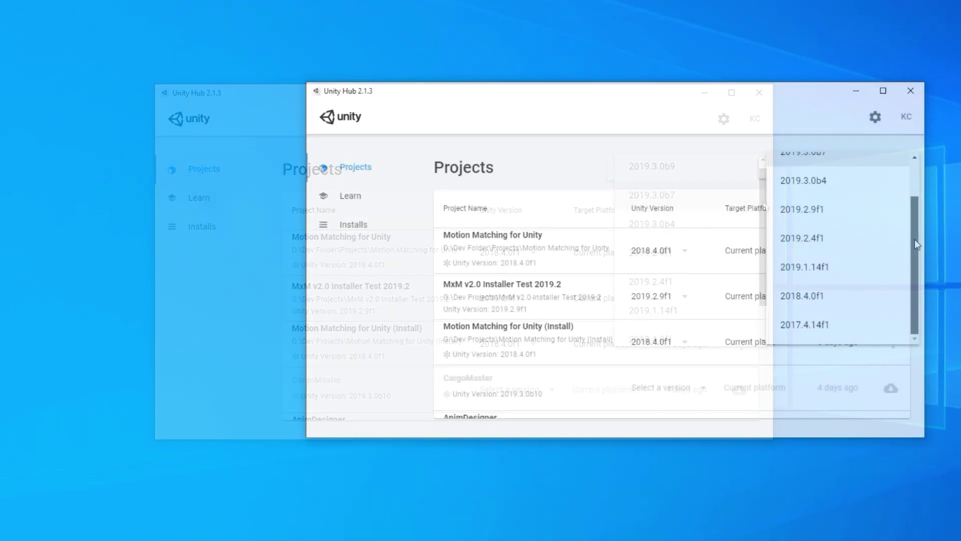
left_click(827, 215)
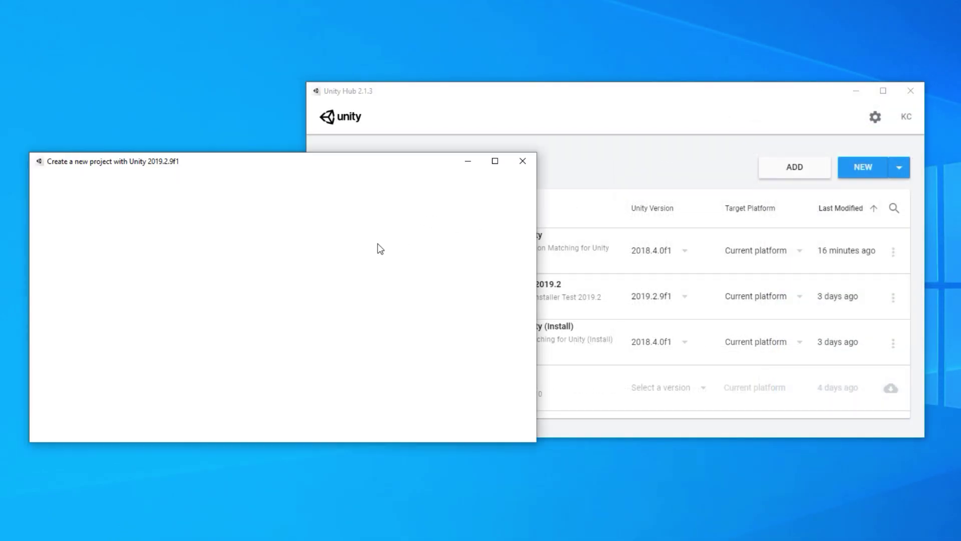
type("QuickSta")
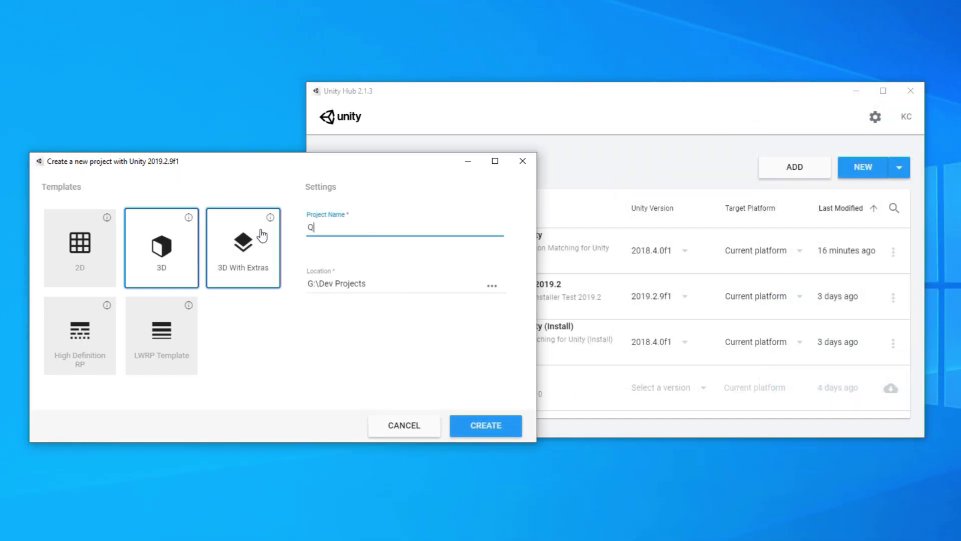
type("rt")
left_click(500, 427)
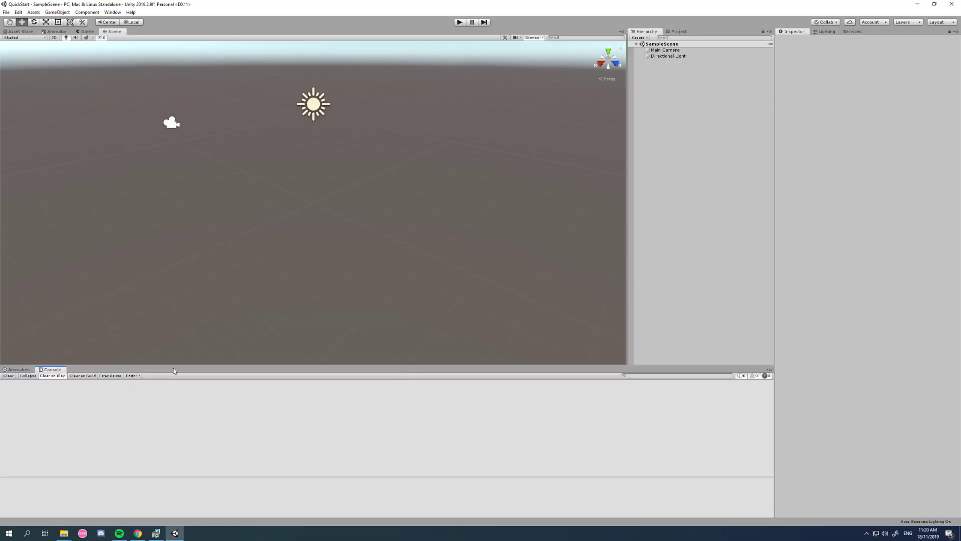
Open the Package Manager and enable showing preview packages
left_click(112, 13)
left_click(130, 58)
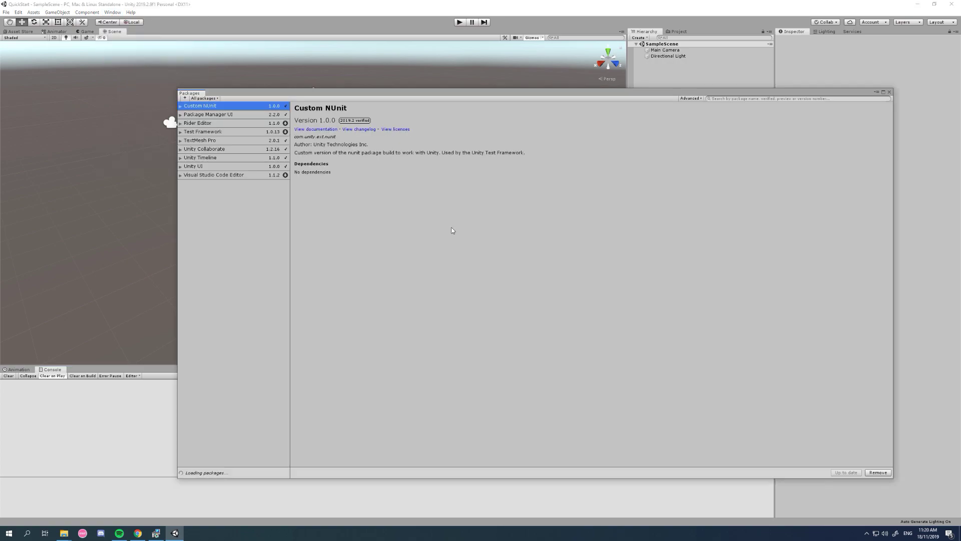
left_click(696, 99)
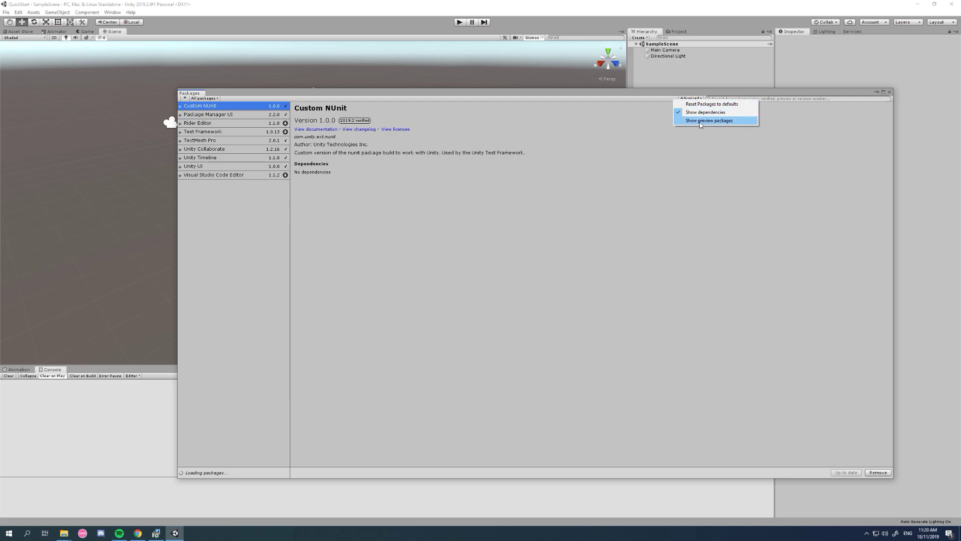
left_click(701, 122)
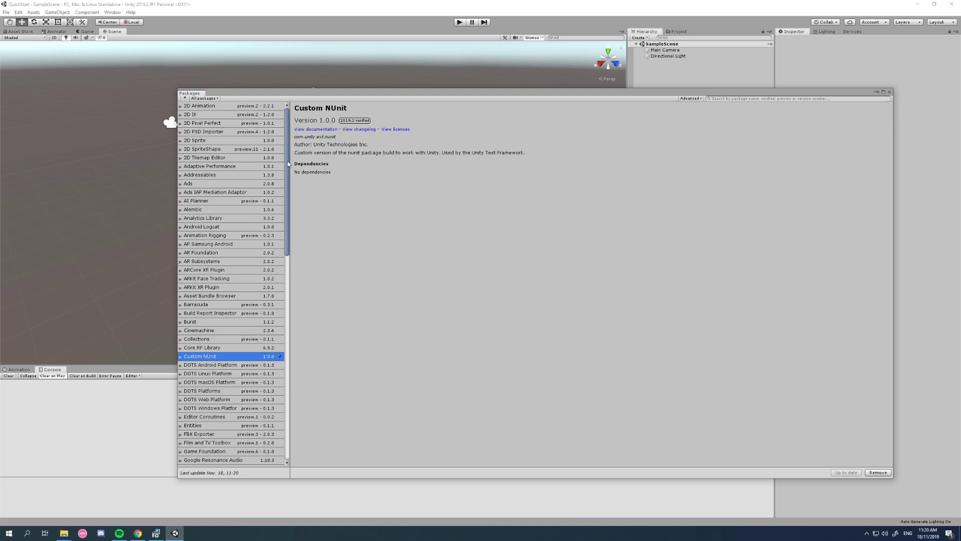
Install the Mathematics 1.1.0 package and the Collections 0.1.1 preview package
left_click_drag(289, 164, 287, 295)
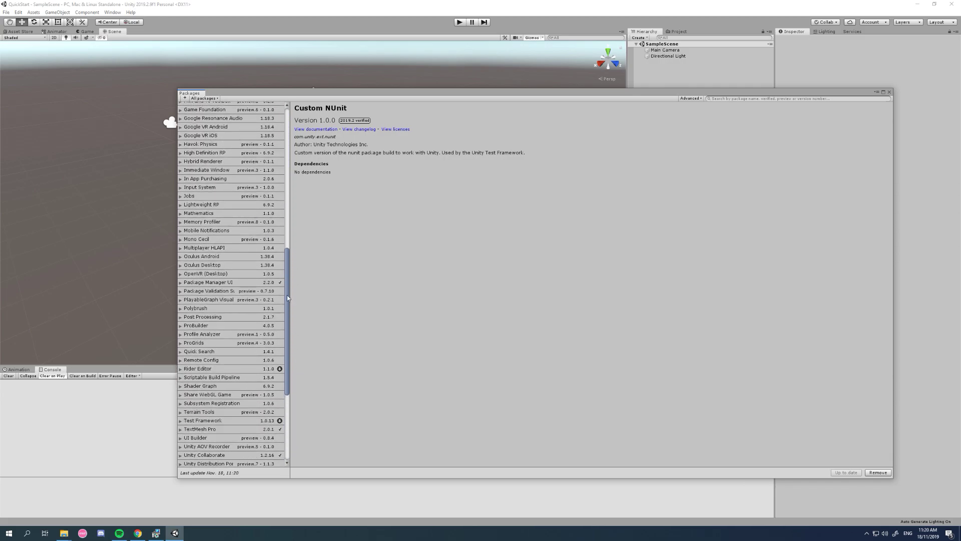
left_click(206, 213)
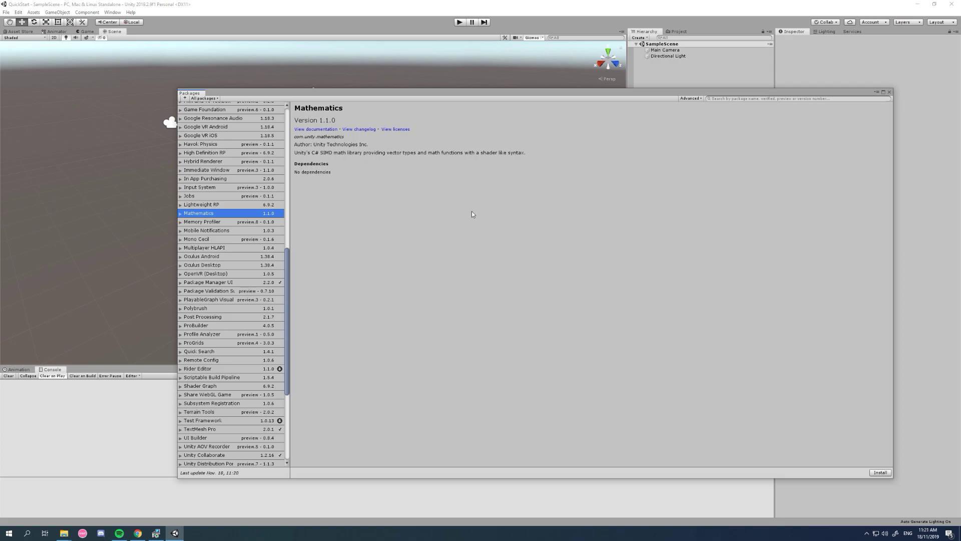
left_click(882, 472)
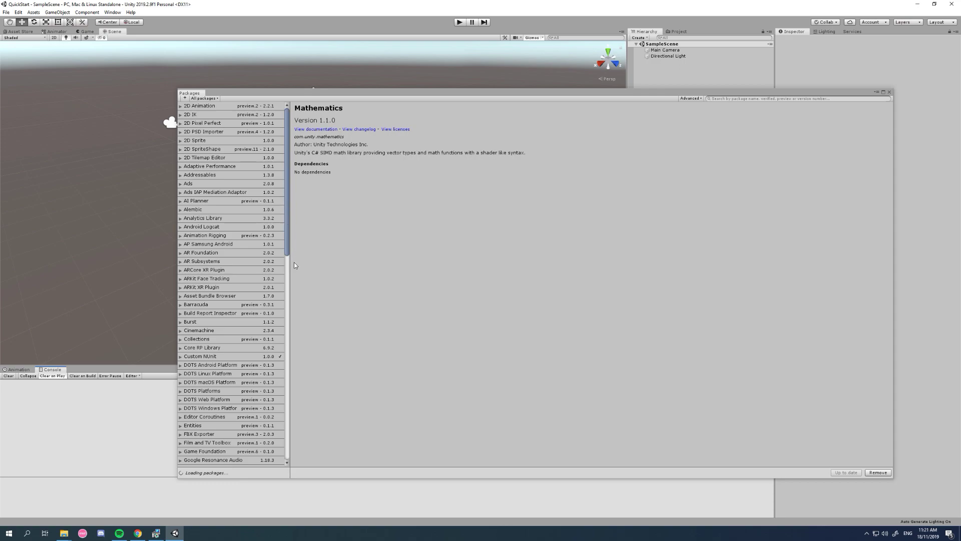
left_click(217, 339)
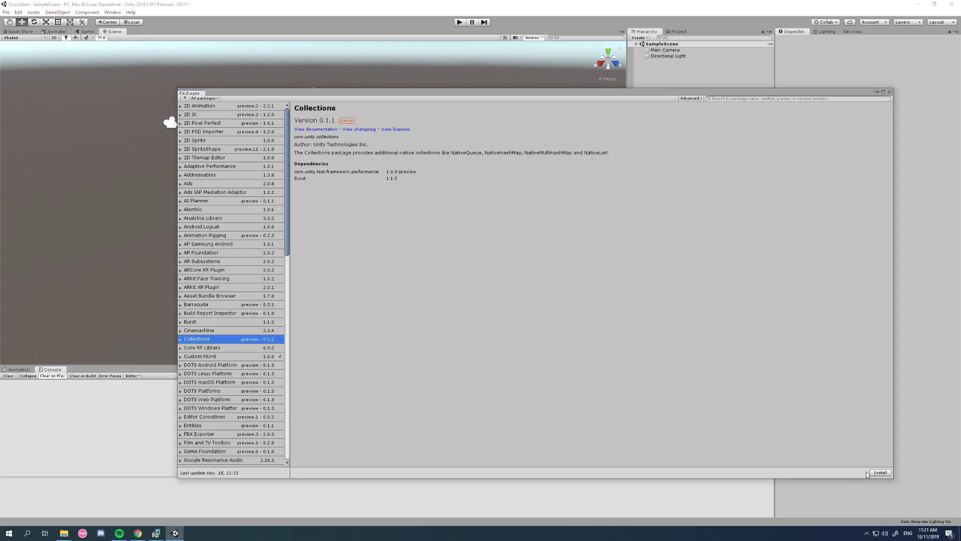
left_click(886, 473)
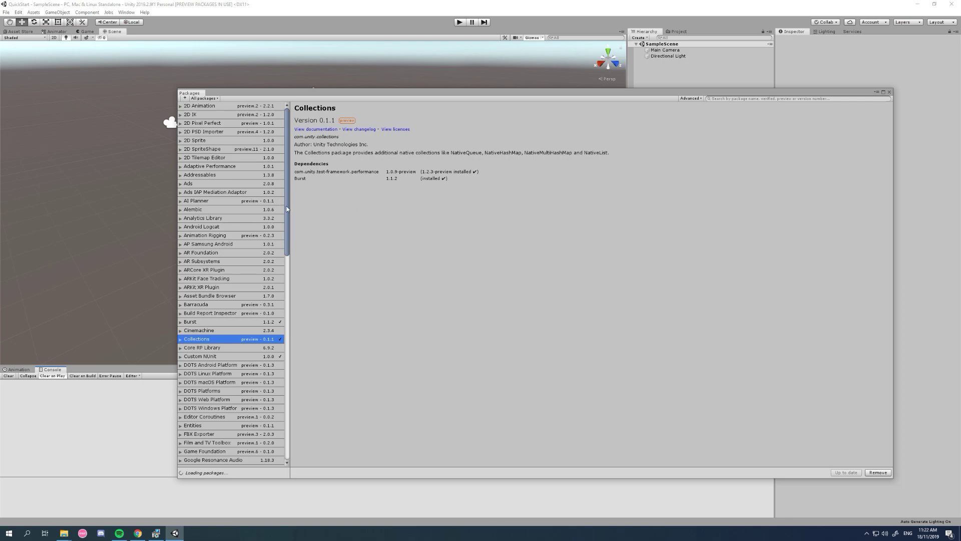
Install the Jobs 0.1.1 preview package
left_click_drag(288, 221, 286, 308)
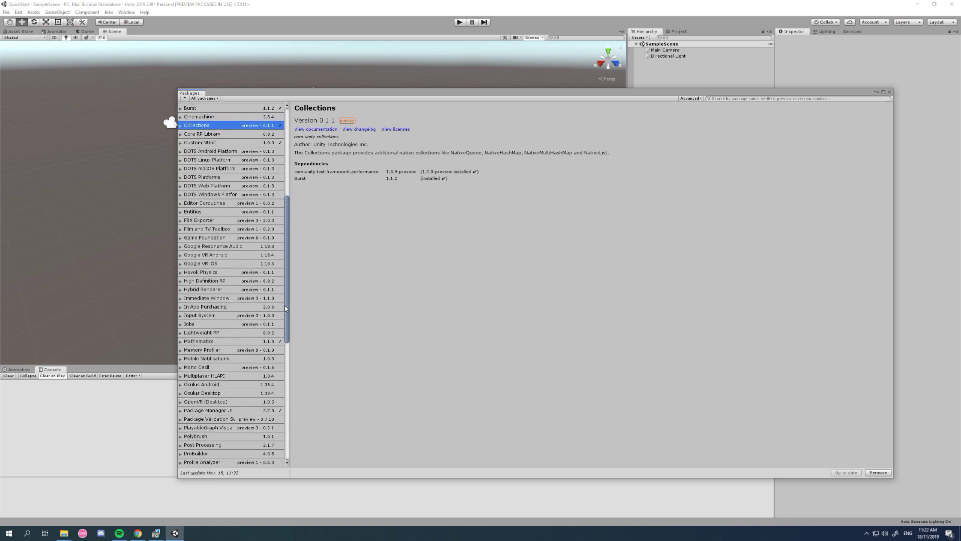
left_click(231, 325)
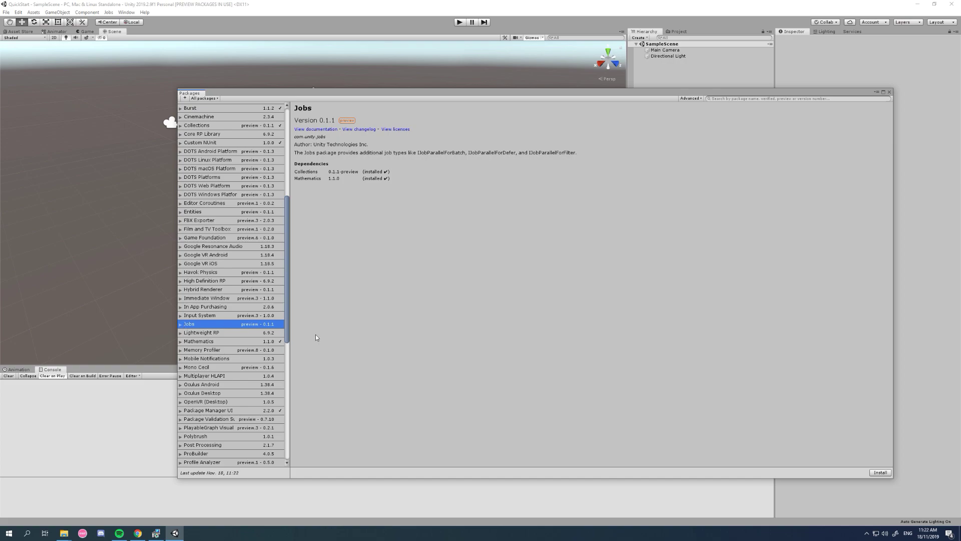
left_click(881, 473)
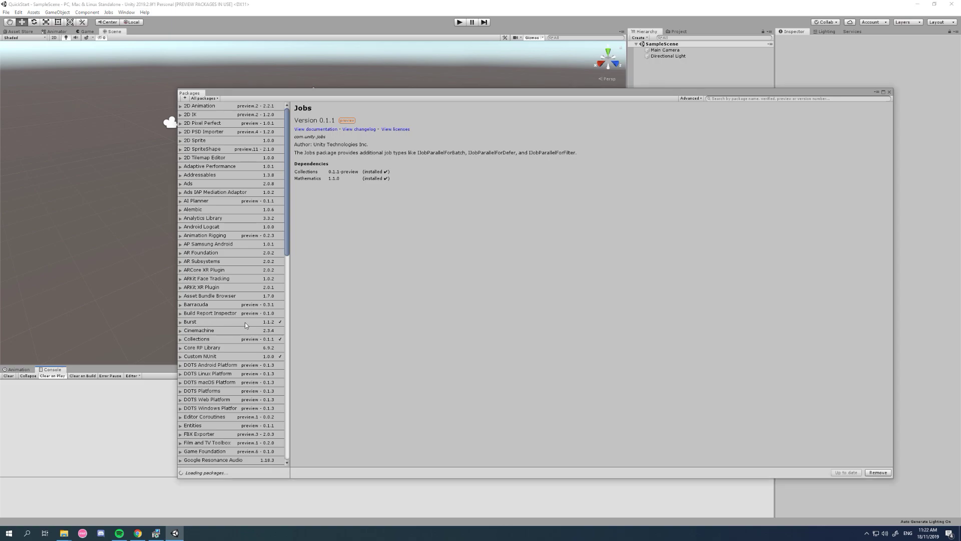
Check the Burst package's details and install the Cinemachine 2.3.4 package
left_click(208, 324)
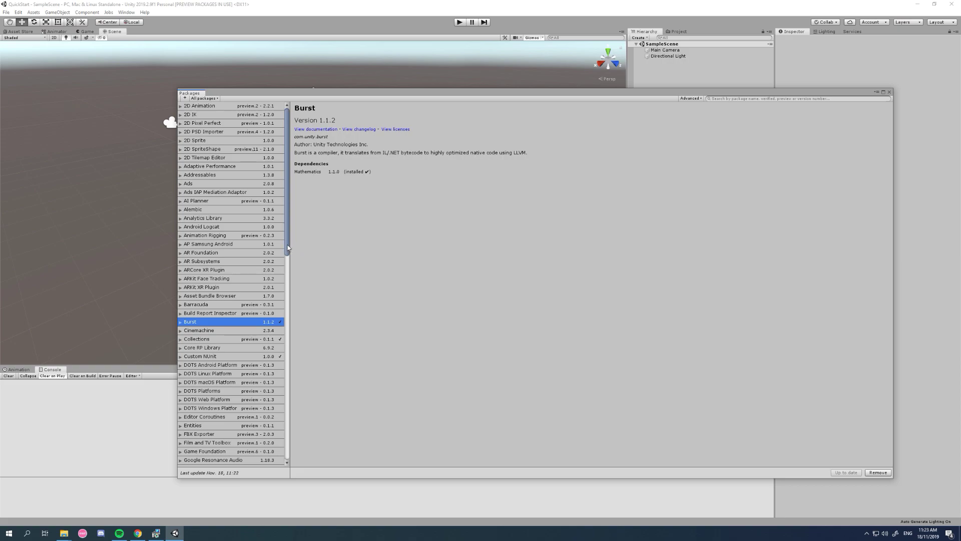
scroll(287, 248, "down", 1)
left_click_drag(288, 246, 289, 248)
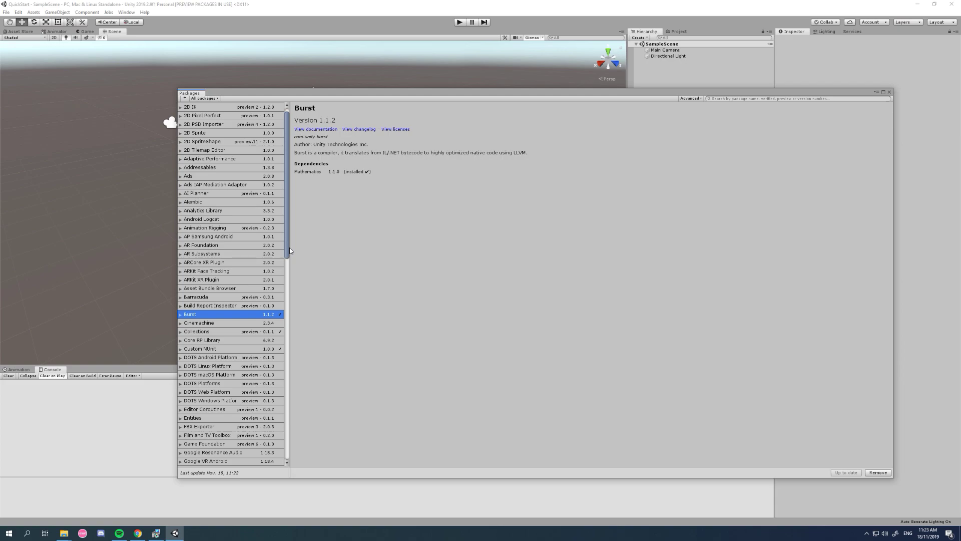
scroll(290, 250, "down", 1)
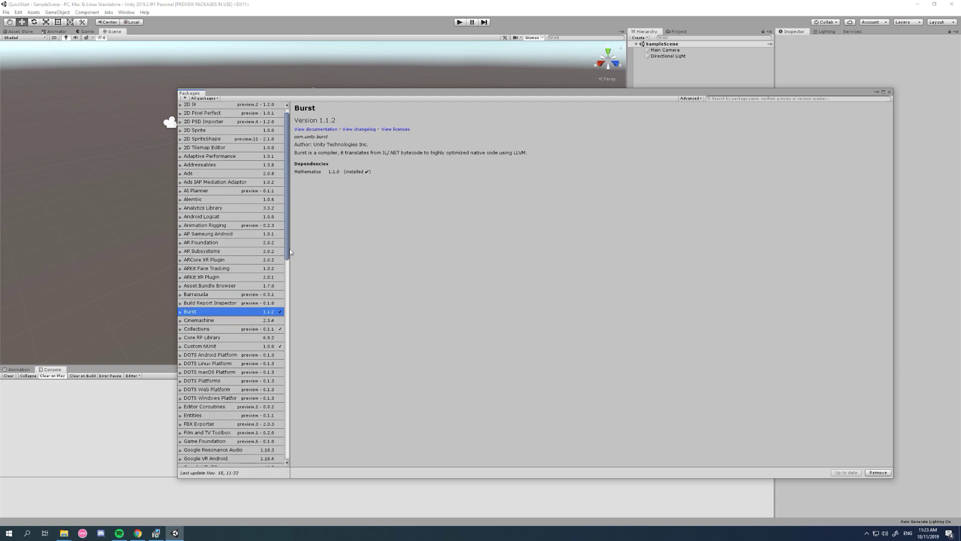
left_click(217, 320)
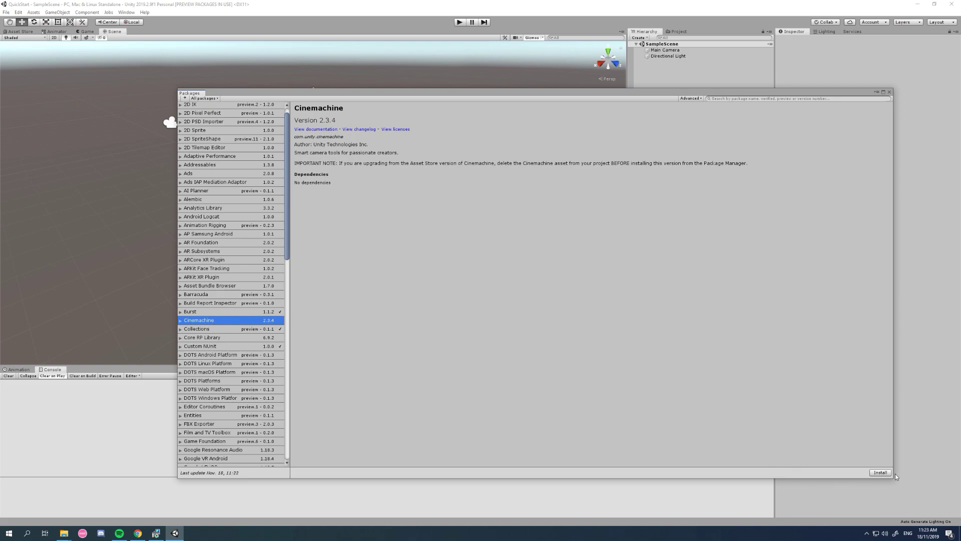
left_click(880, 473)
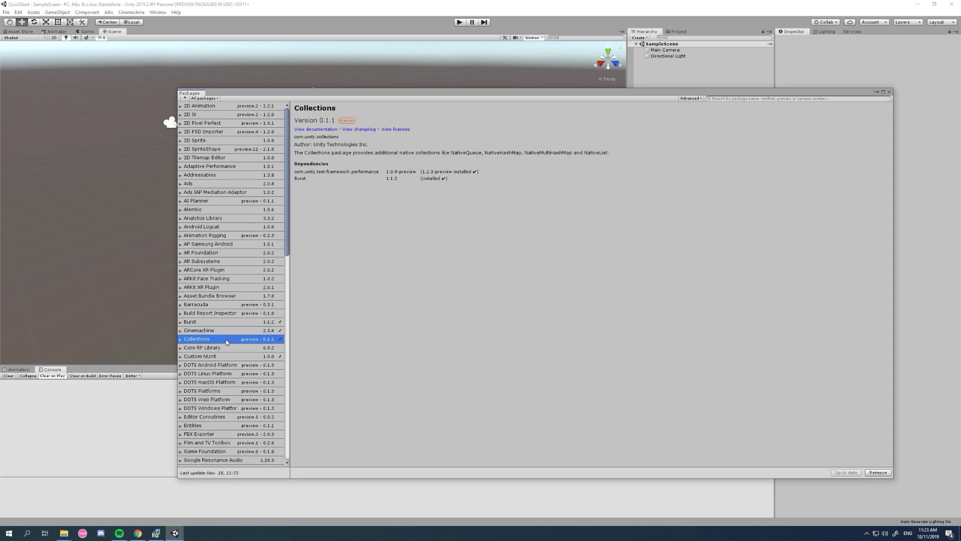
Install the PlayableGraph Visualizer 0.2.1 preview package and close the Package Manager
left_click_drag(287, 249, 289, 266)
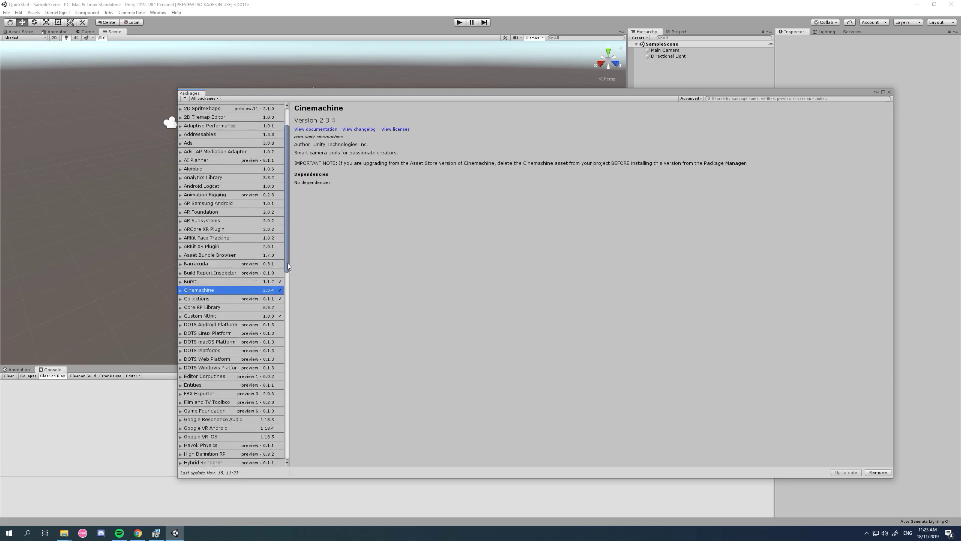
left_click_drag(288, 267, 288, 269)
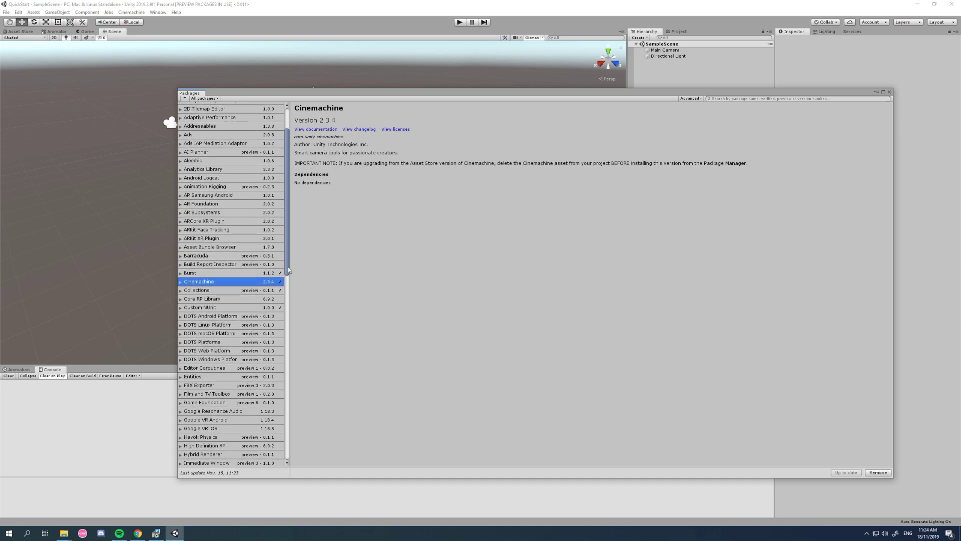
left_click_drag(289, 270, 279, 373)
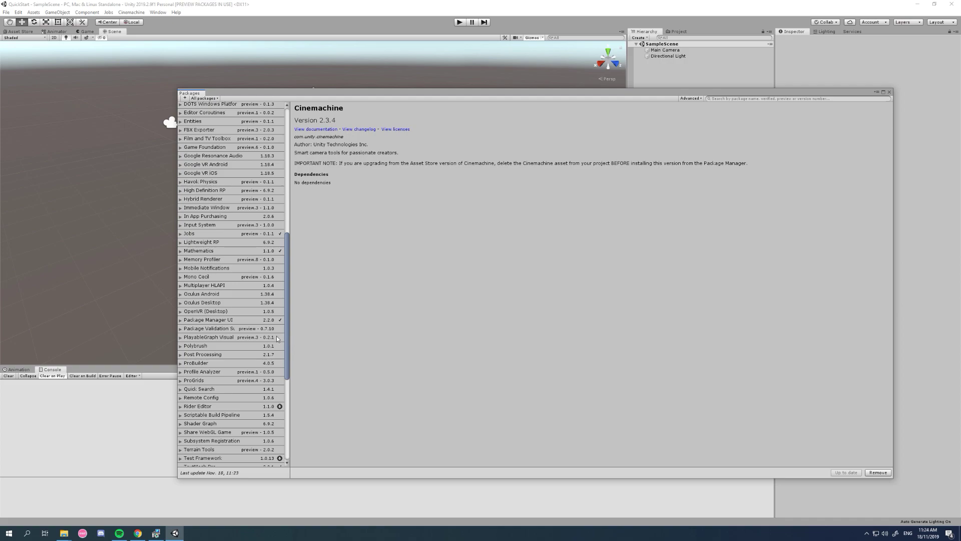
left_click(223, 339)
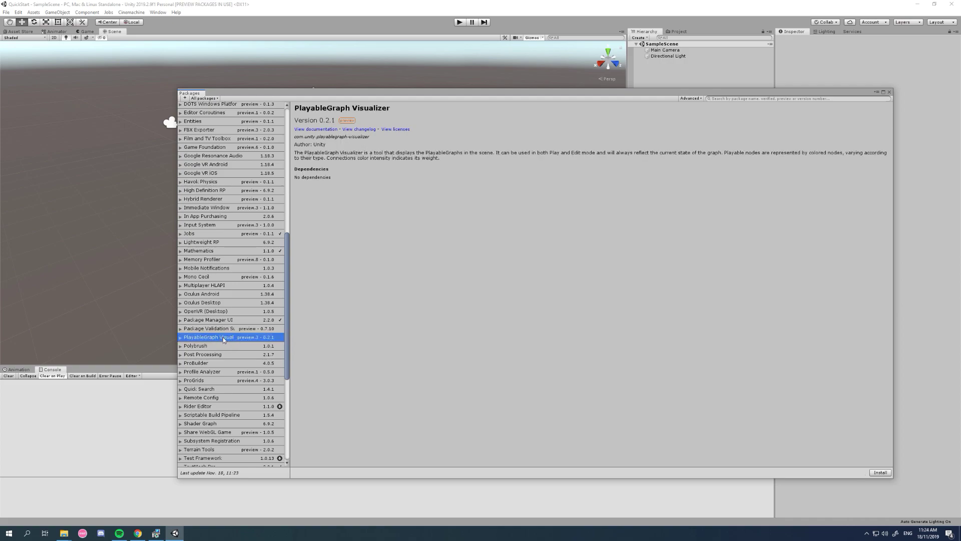
left_click(880, 473)
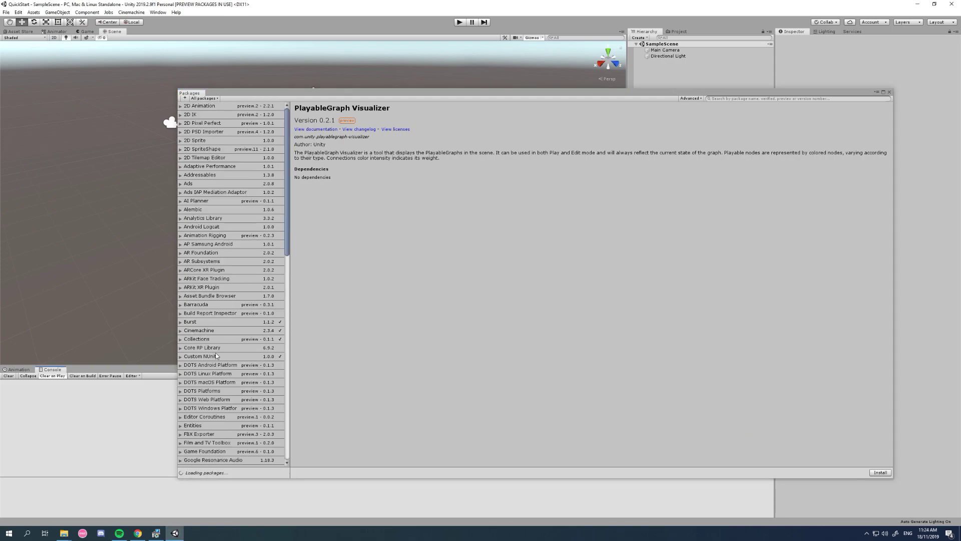
left_click(215, 357)
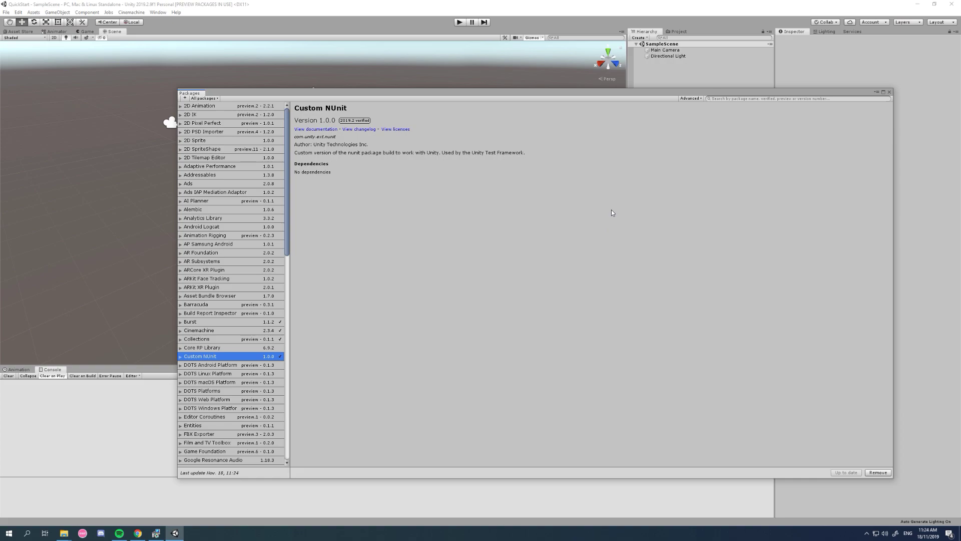
left_click(890, 91)
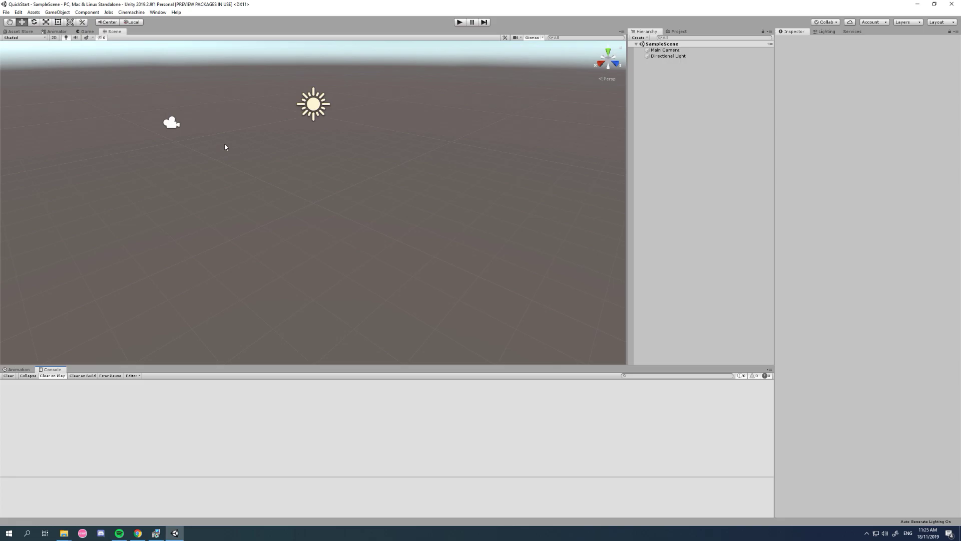
Search the Asset Store for "motion" and open the Motion Matching for Unity asset page
left_click(19, 31)
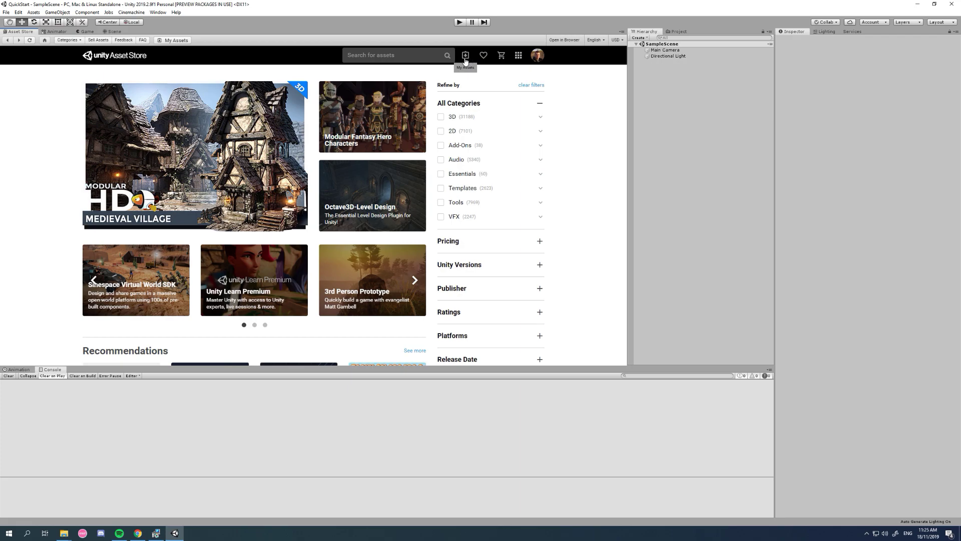
left_click(465, 58)
left_click(396, 56)
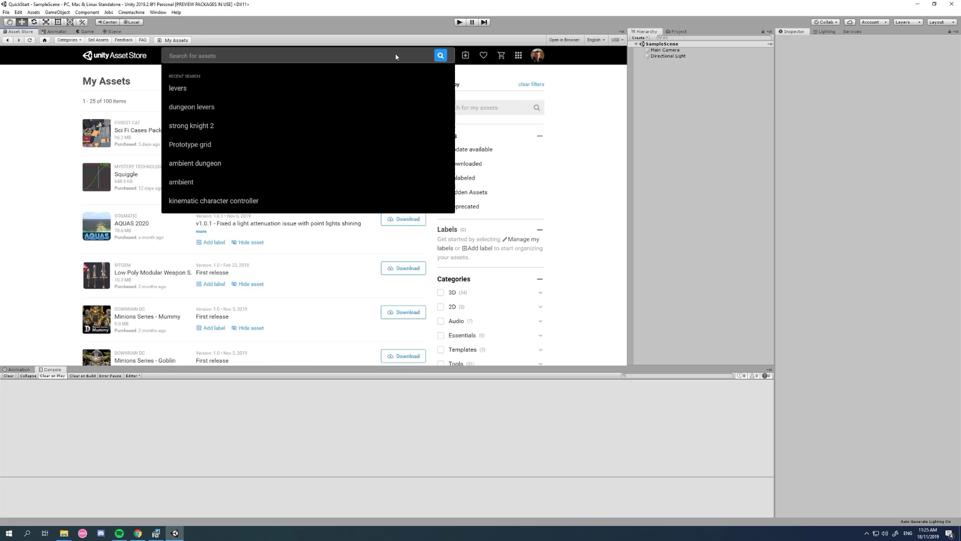
type("motion")
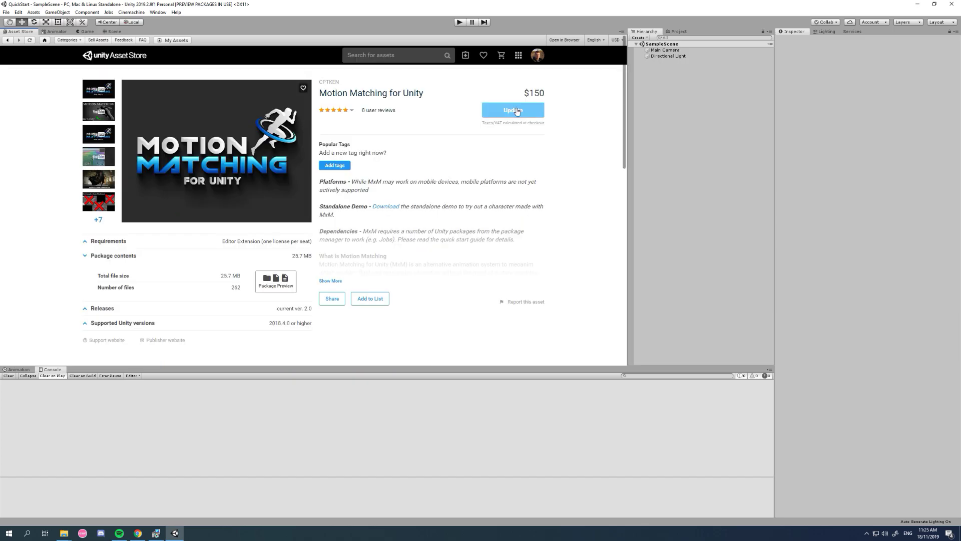
Download the update of Motion Matching for Unity and start importing it into the project
left_click(516, 110)
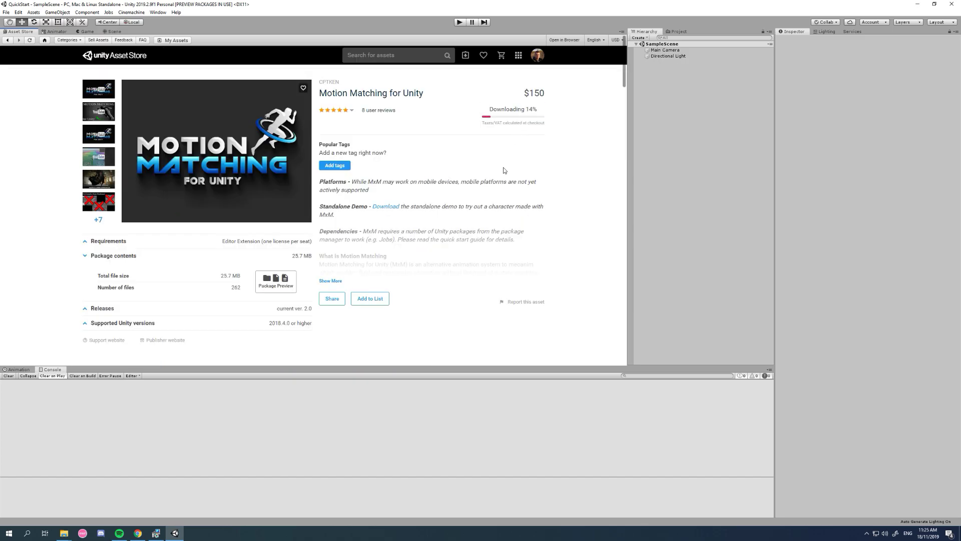
left_click(506, 111)
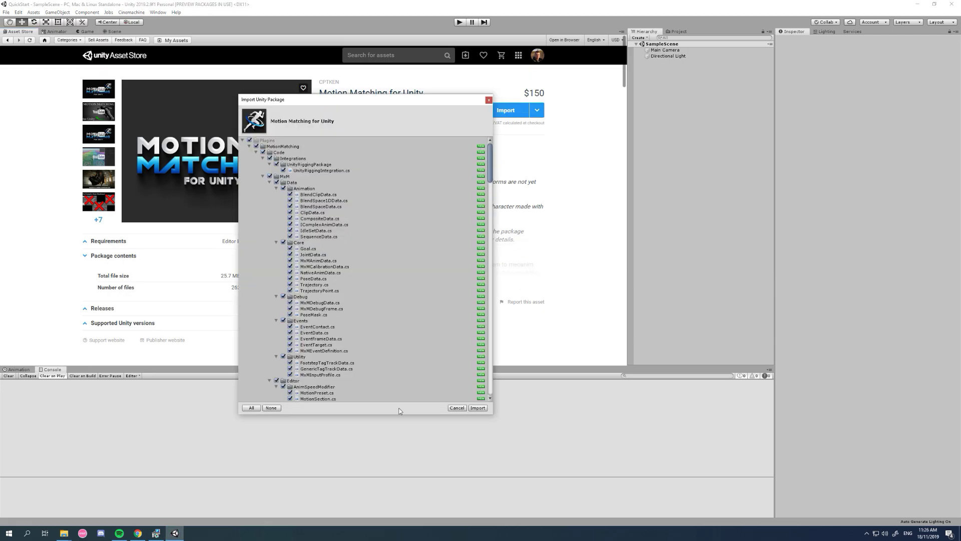
Collapse the Code and Demo folders in the import list and examine the PDF guides in the Documentation folder
left_click(250, 147)
left_click(249, 147)
left_click(256, 152)
left_click(256, 159)
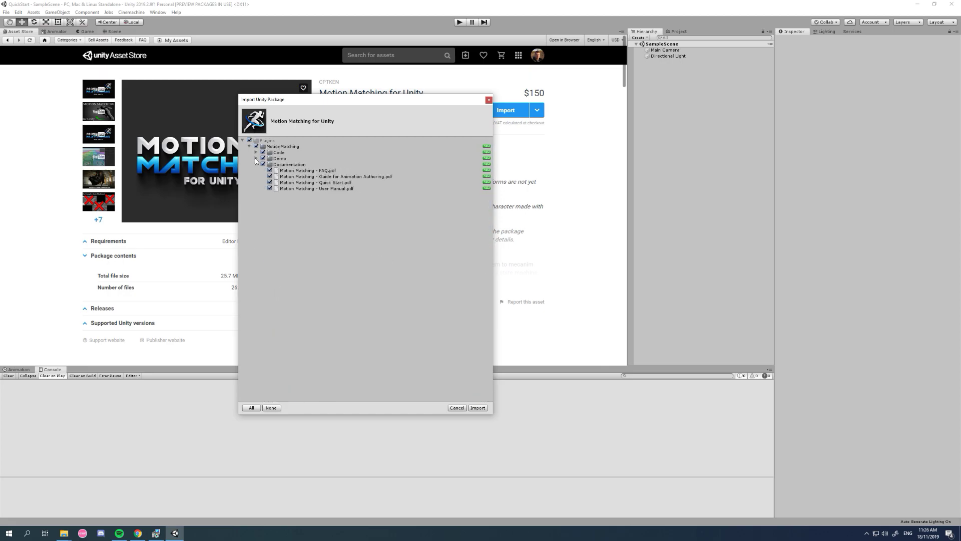
left_click(284, 165)
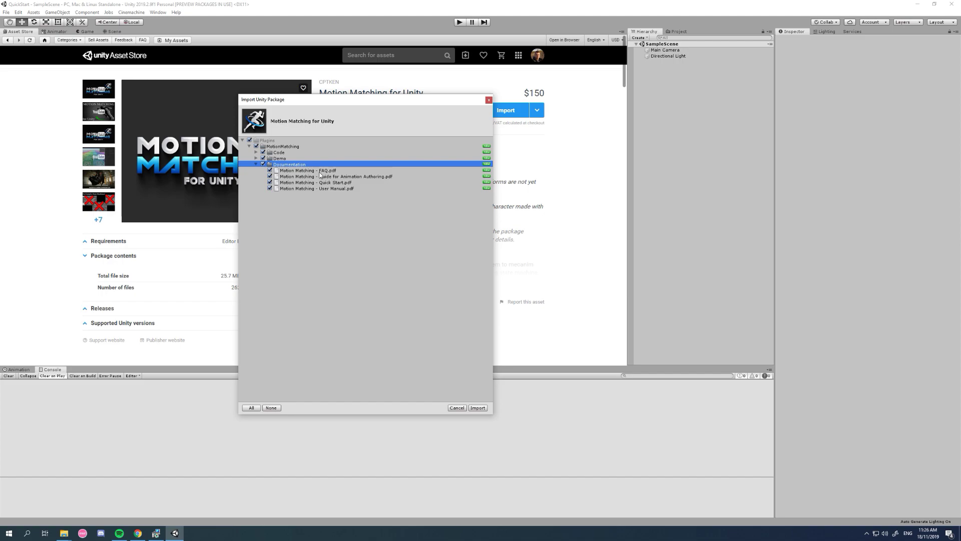
key("Down")
key("Down")
key("Down")
key("Down")
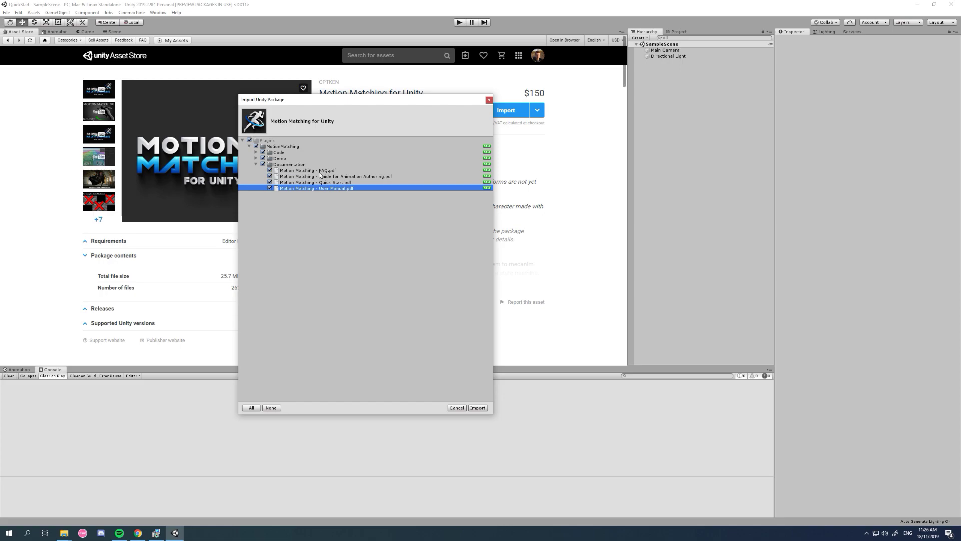
Import all the files of the Motion Matching for Unity package into the project
key("Up")
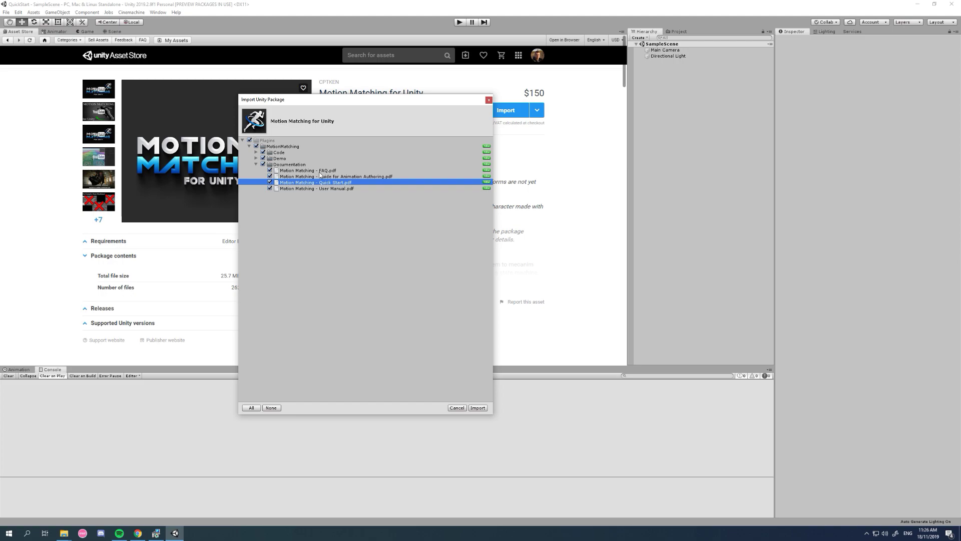
key("Down")
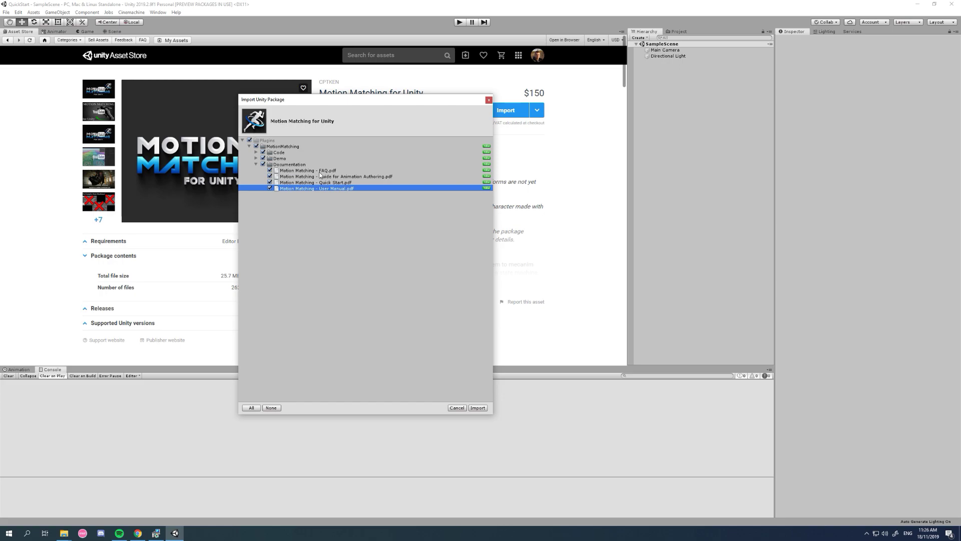
key("Up")
key("Up")
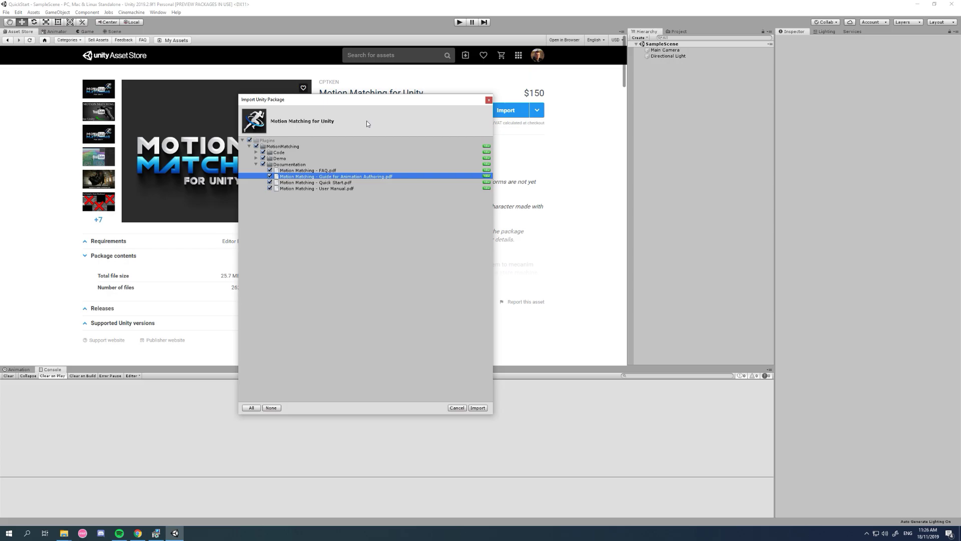
left_click(478, 408)
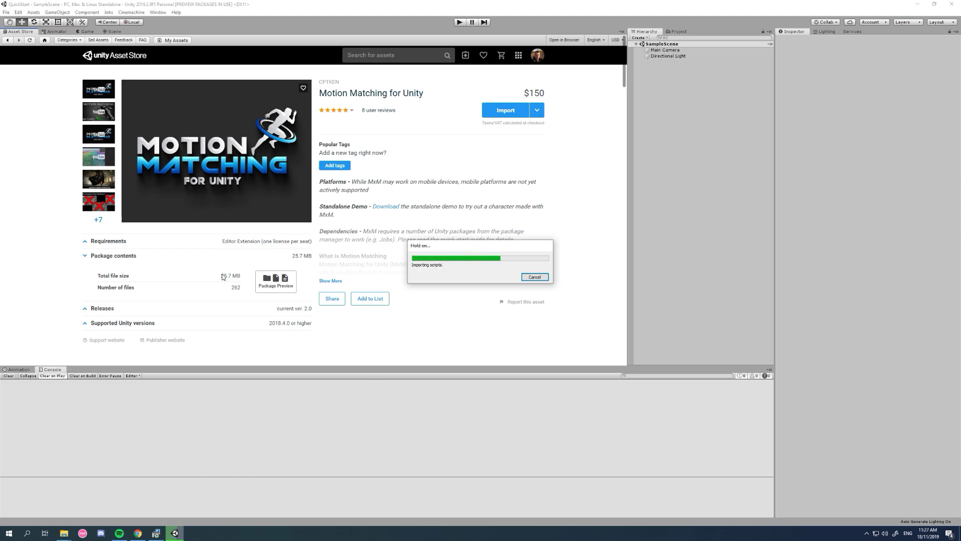
Show the Scene view and expand the Plugins and MotionMatching folders among the project's assets
left_click(84, 32)
left_click(112, 32)
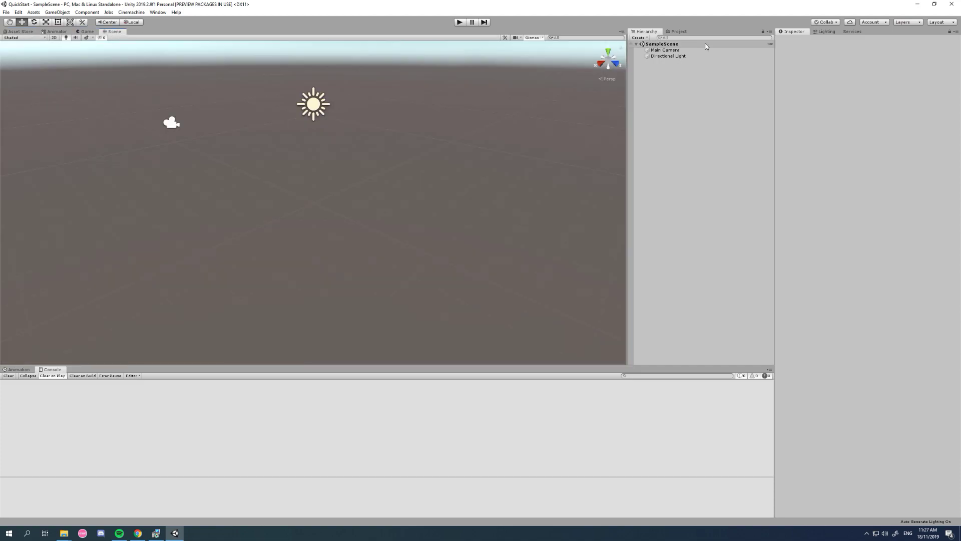
left_click(679, 32)
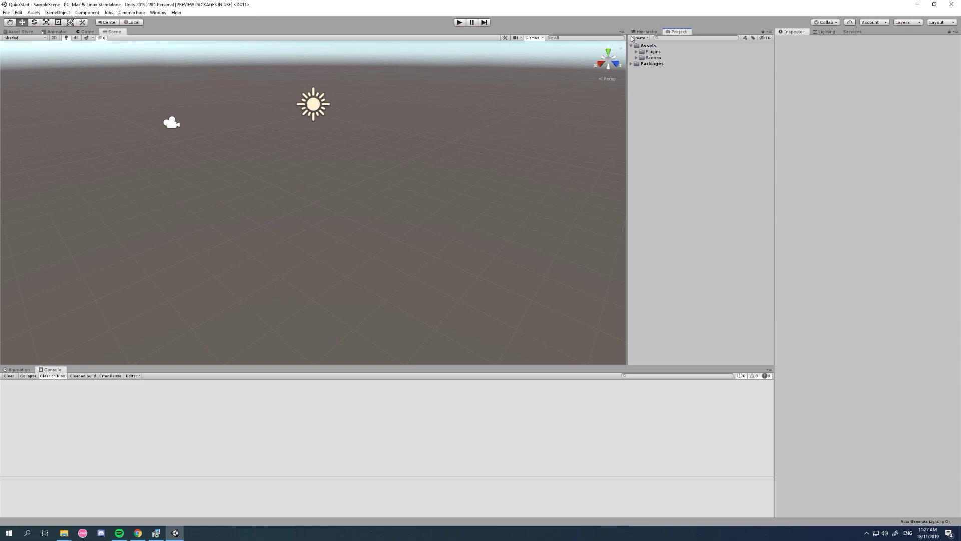
left_click(637, 51)
left_click(642, 58)
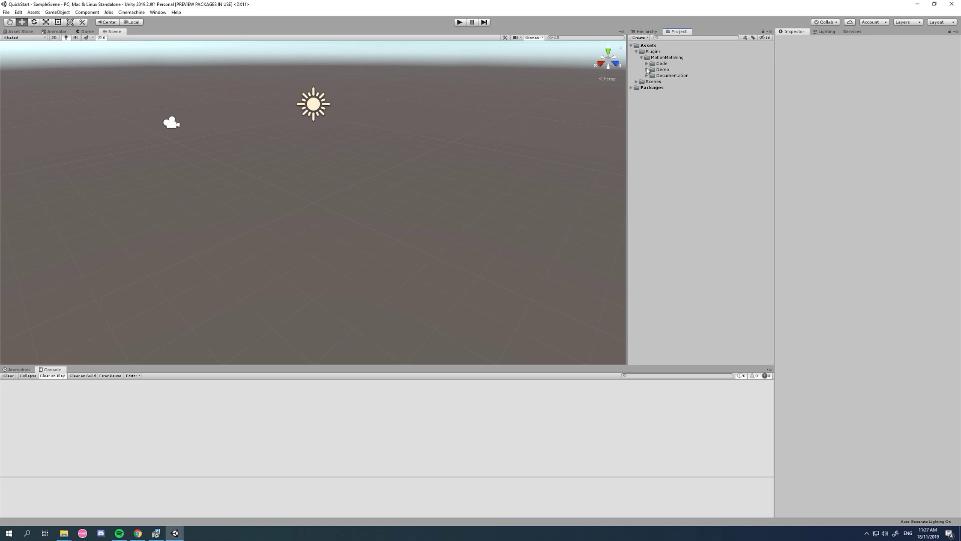
Examine the contents of the Code, Demo and Documentation folders inside MotionMatching
left_click(647, 63)
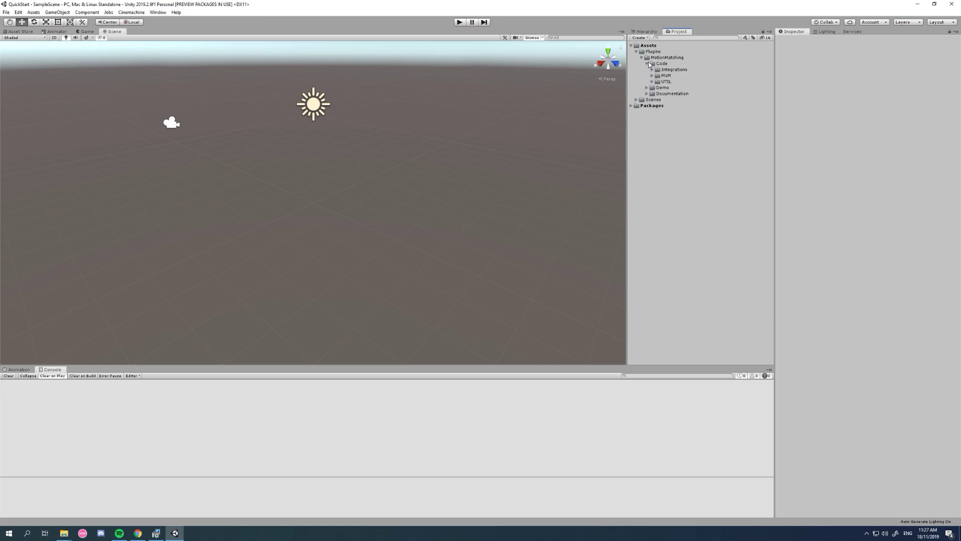
left_click(647, 63)
left_click(646, 70)
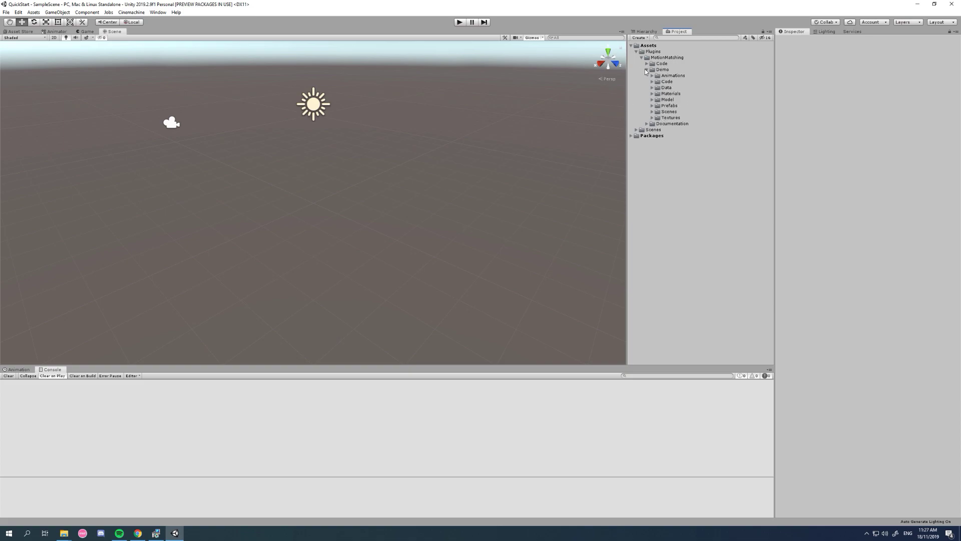
left_click(647, 70)
left_click(646, 75)
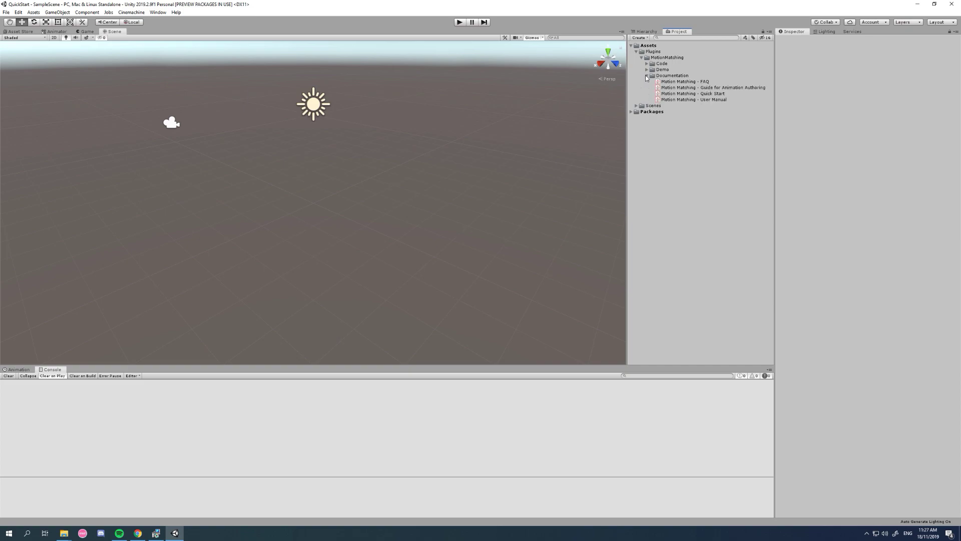
Open the Motion Matching - Quick Start PDF from the Documentation folder
left_click(684, 81)
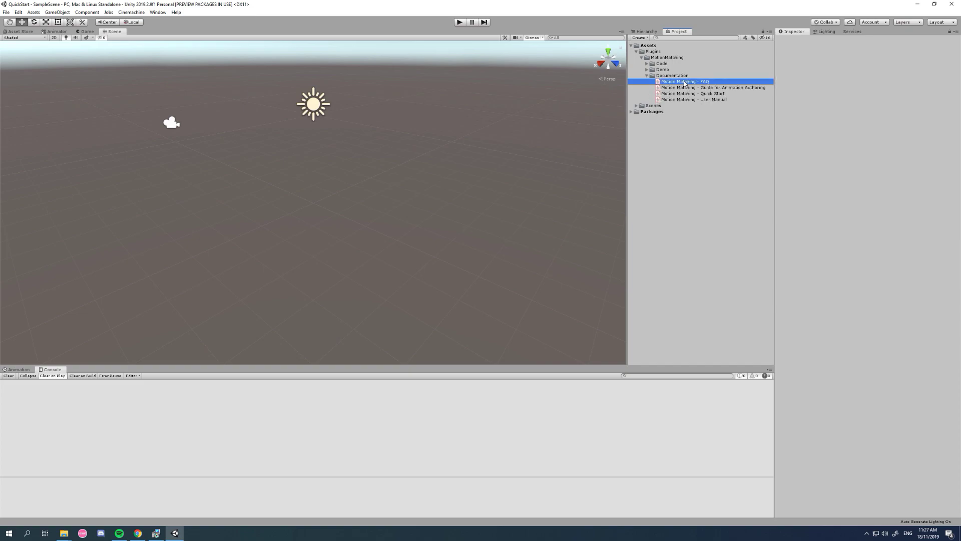
left_click(684, 88)
left_click(683, 94)
double_click(684, 94)
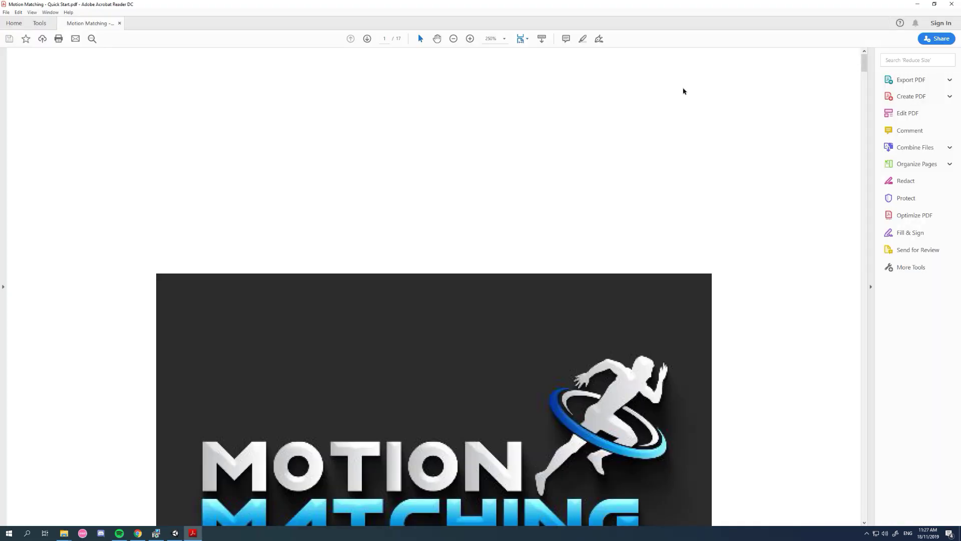
Read through the quick start guide's introduction, support and prerequisites sections and close the document
scroll(747, 163, "down", 2, "ctrl")
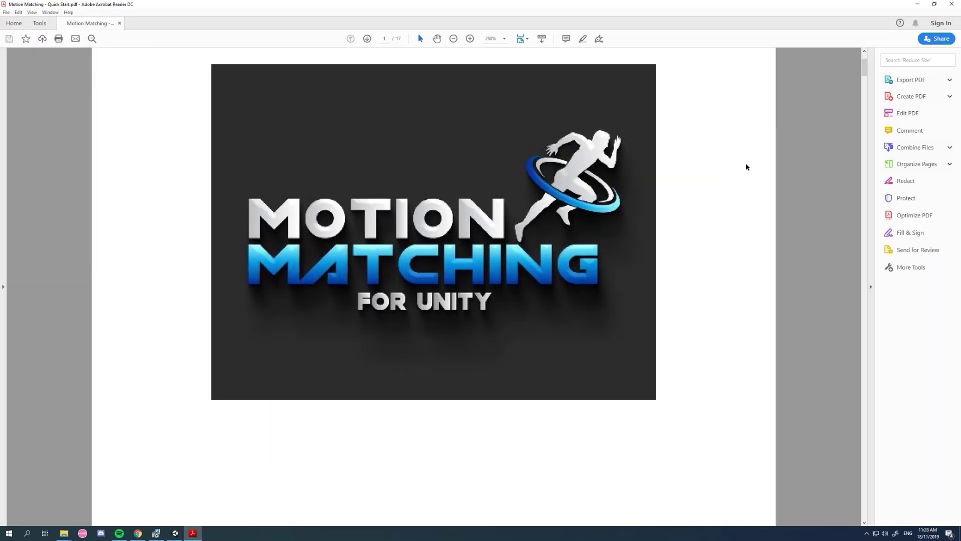
scroll(629, 256, "down", 6)
scroll(634, 203, "down", 3)
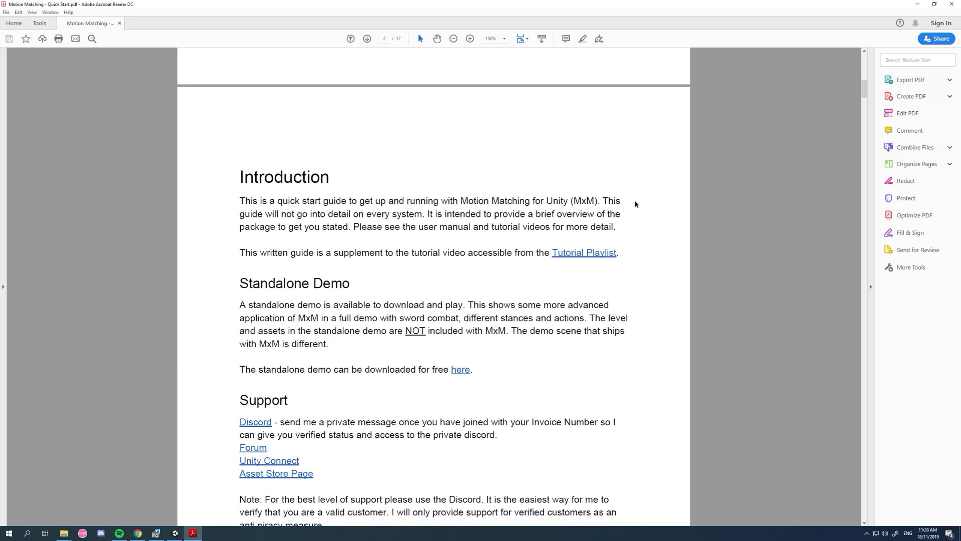
scroll(629, 210, "down", 3)
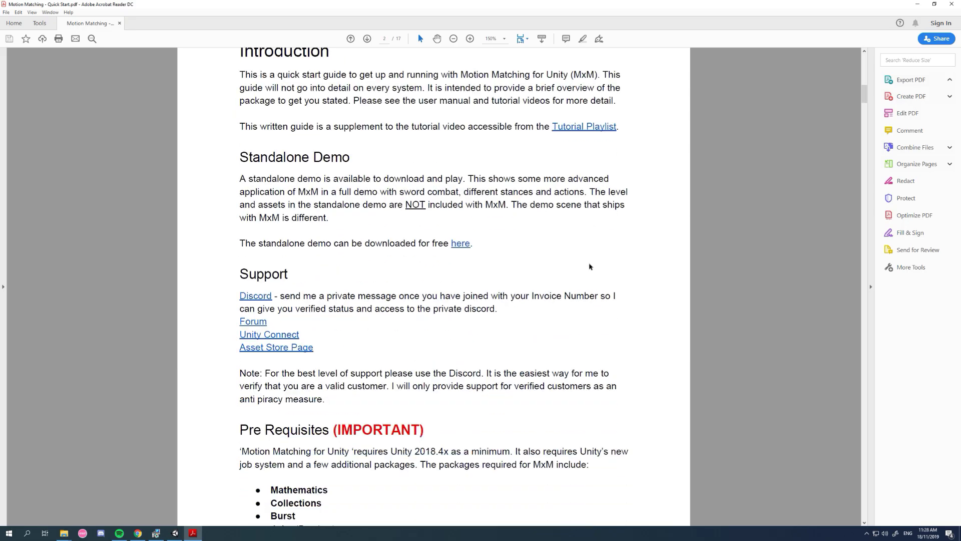
scroll(591, 265, "down", 4)
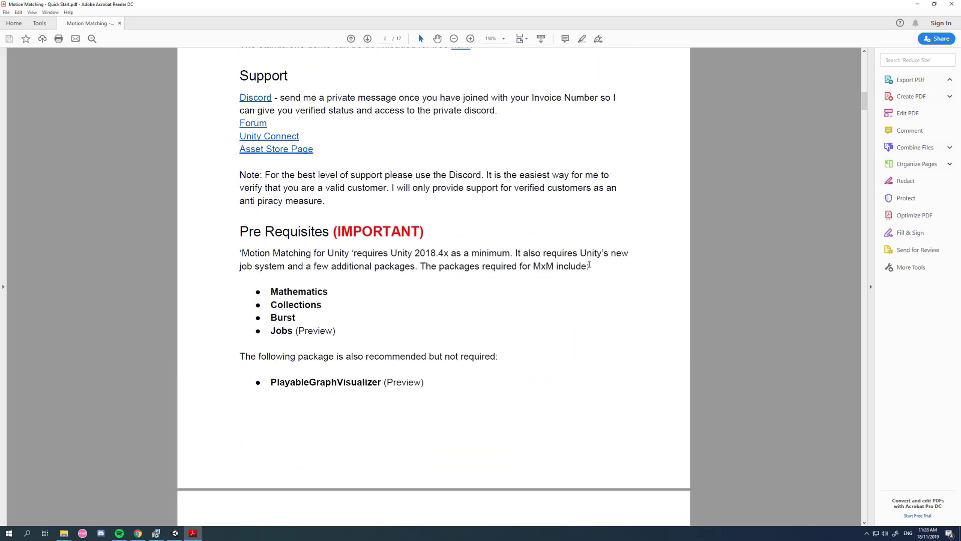
scroll(589, 265, "down", 1, "ctrl")
left_click_drag(864, 101, 910, 64)
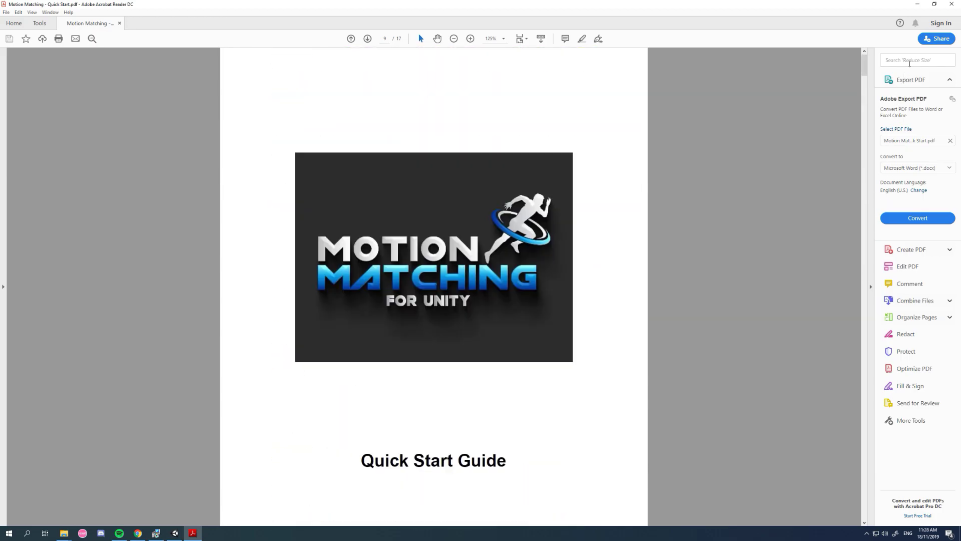
left_click(952, 4)
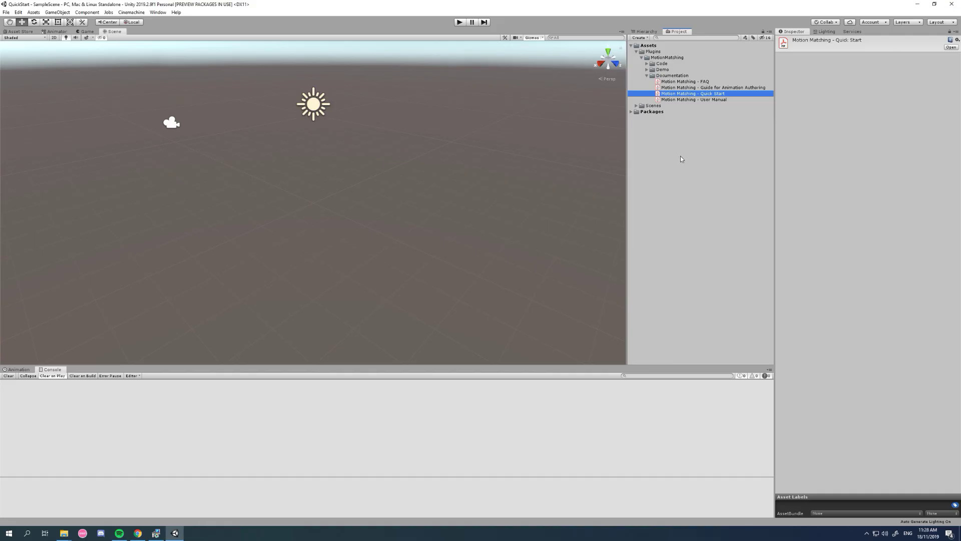
Collapse the Documentation folder and open the MxMDemo scene from the Demo folder's Scenes subfolder
left_click(684, 179)
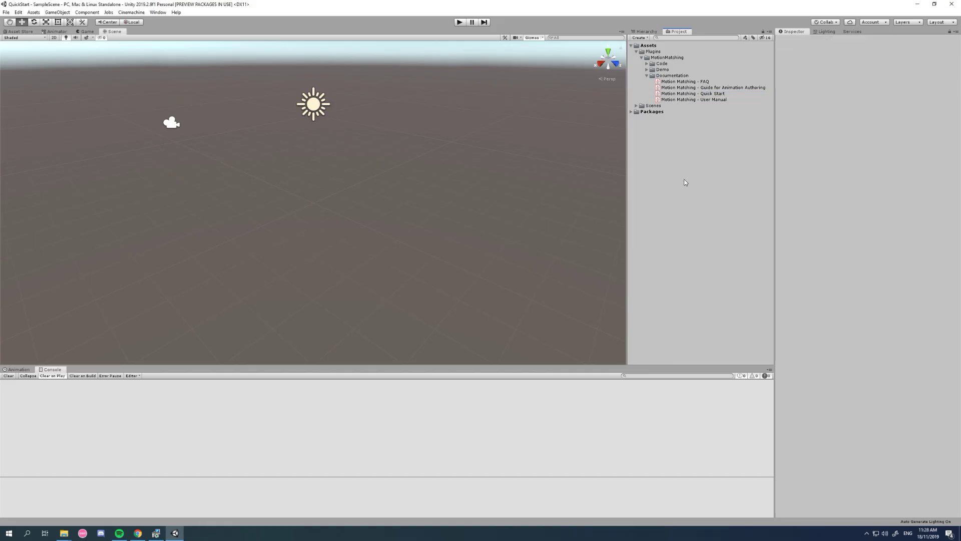
left_click(647, 75)
left_click(647, 70)
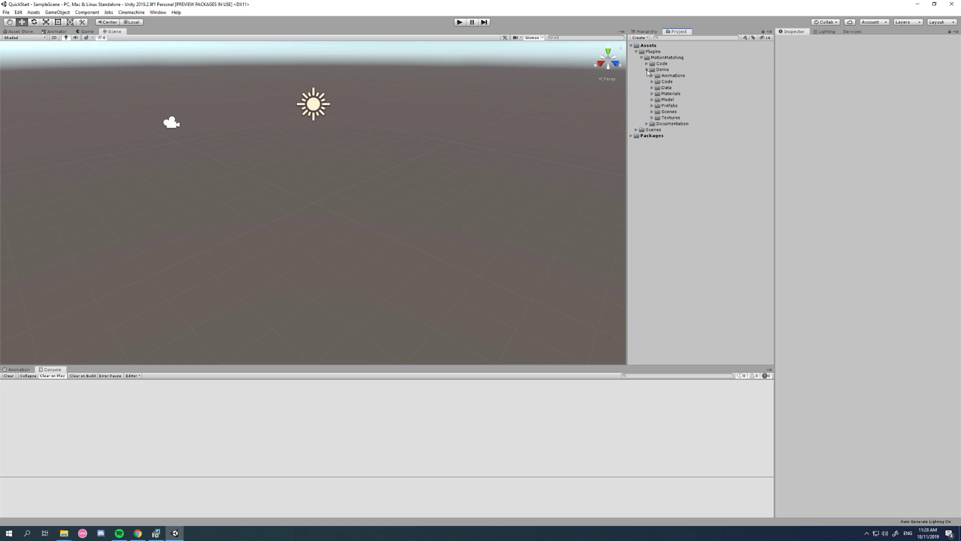
left_click(653, 112)
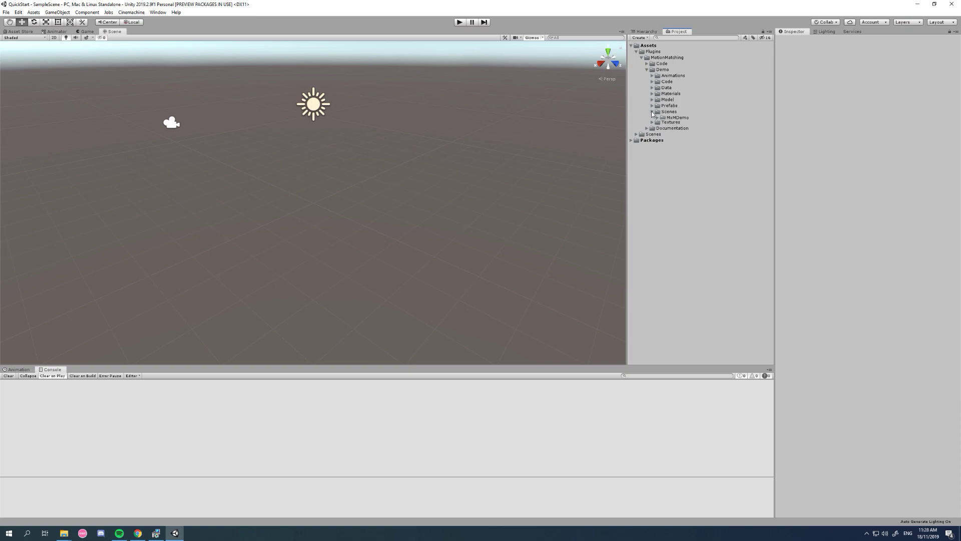
left_click(675, 124)
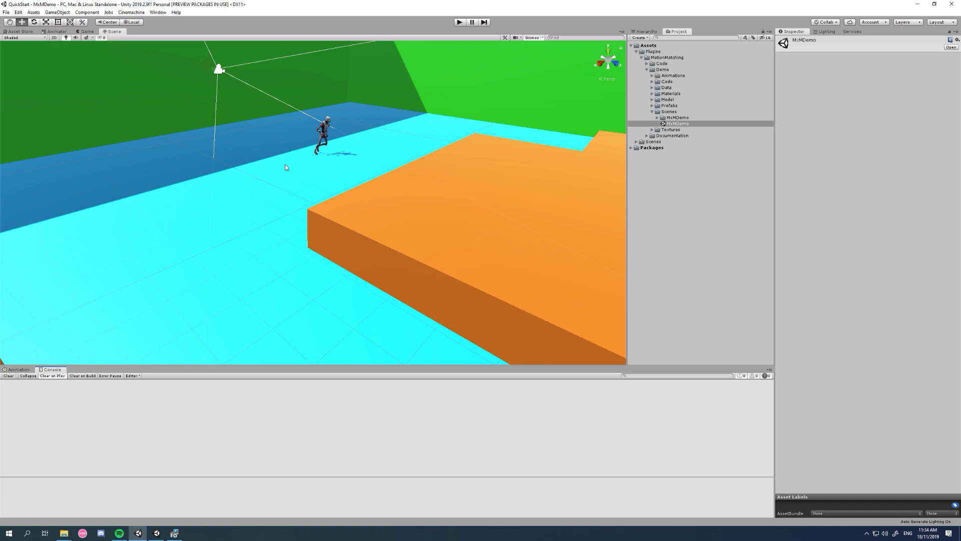
Set the number of input axes to 20 in the project's Input settings and expand the two added axes
left_click(34, 12)
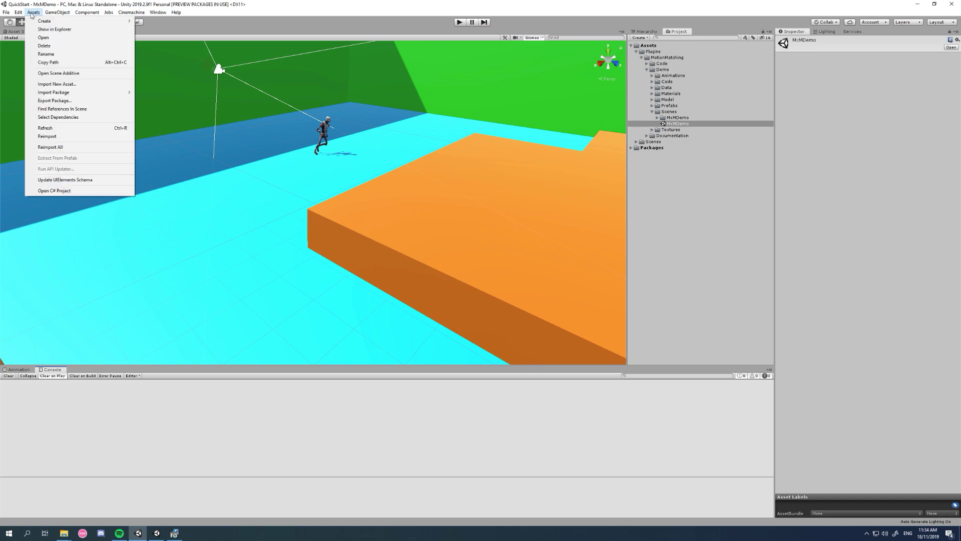
mouse_move(22, 14)
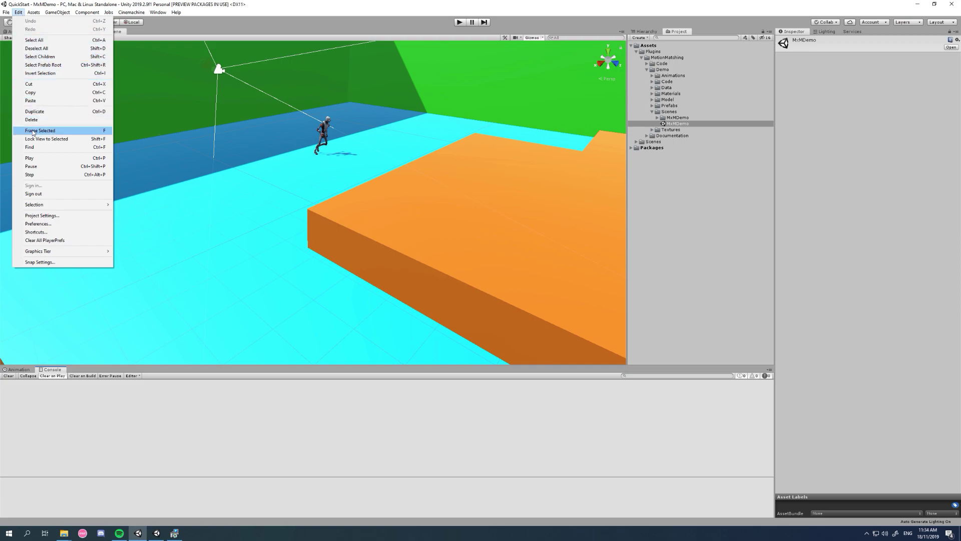
left_click(57, 216)
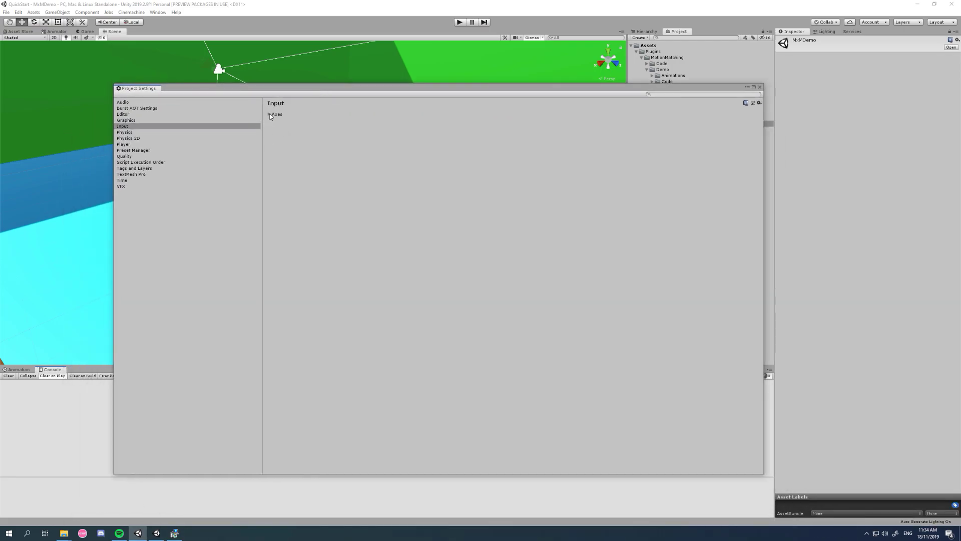
left_click(270, 115)
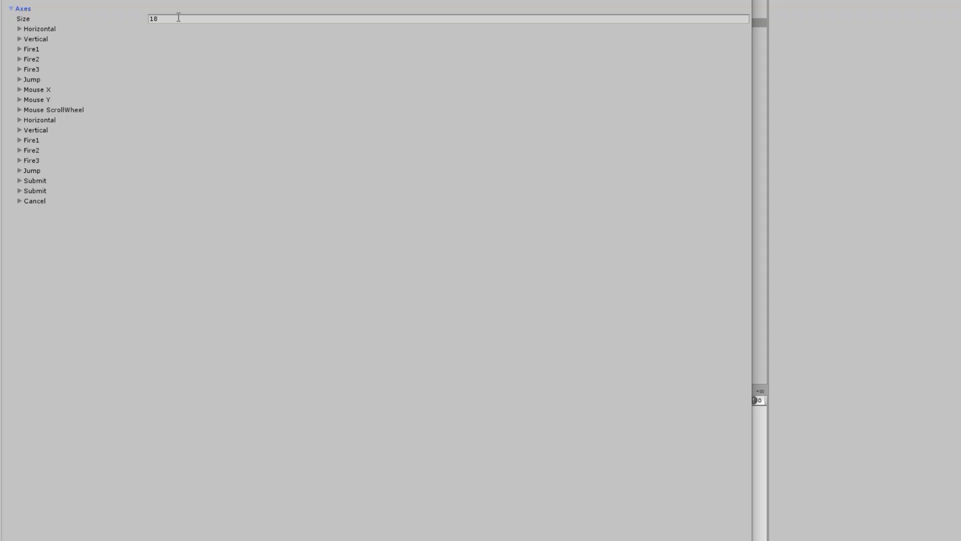
left_click(380, 121)
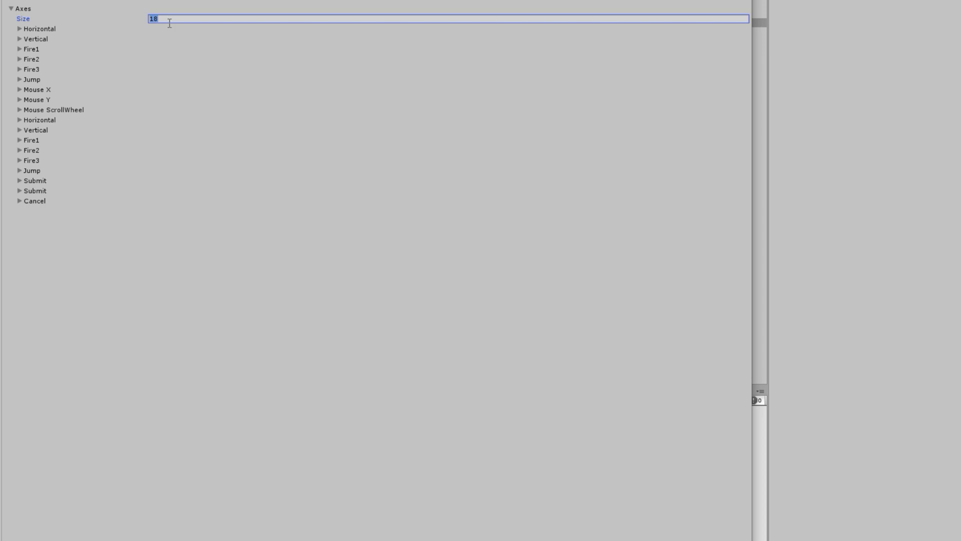
type("20")
key("Return")
left_click(20, 212)
left_click(19, 373)
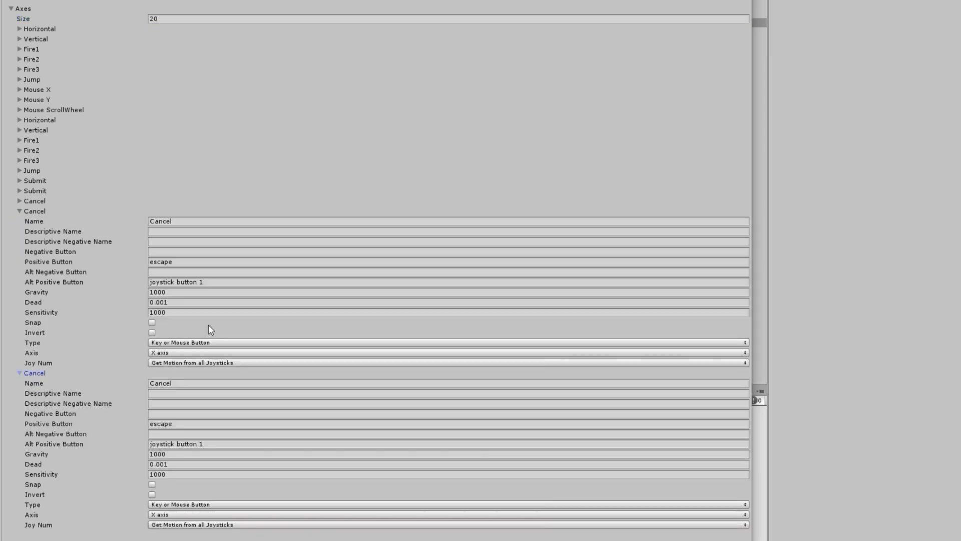
Name the first added axis HorizontalCam, clear its button assignments, and set gravity to 0, dead to 0.19 and sensitivity to 1
left_click(183, 220)
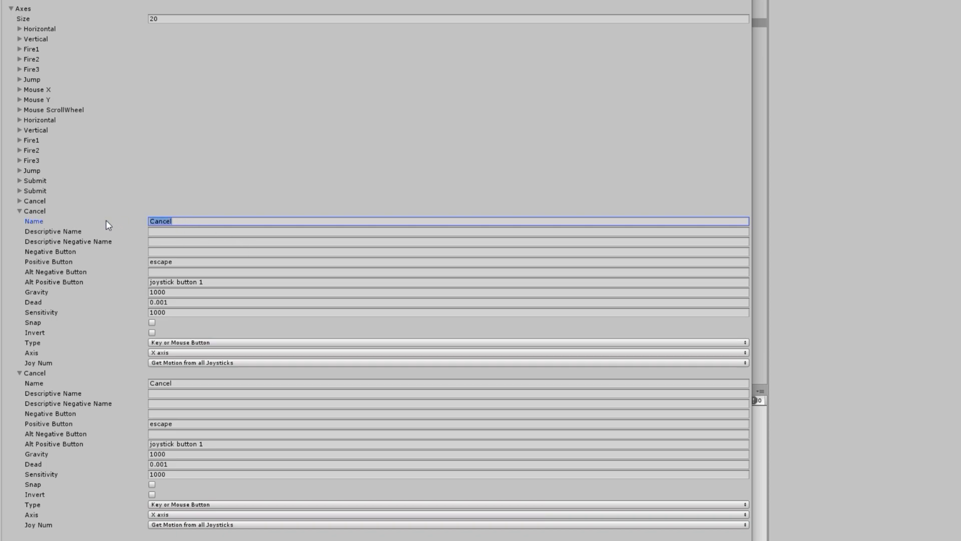
type("HorizontalCam")
left_click(216, 283)
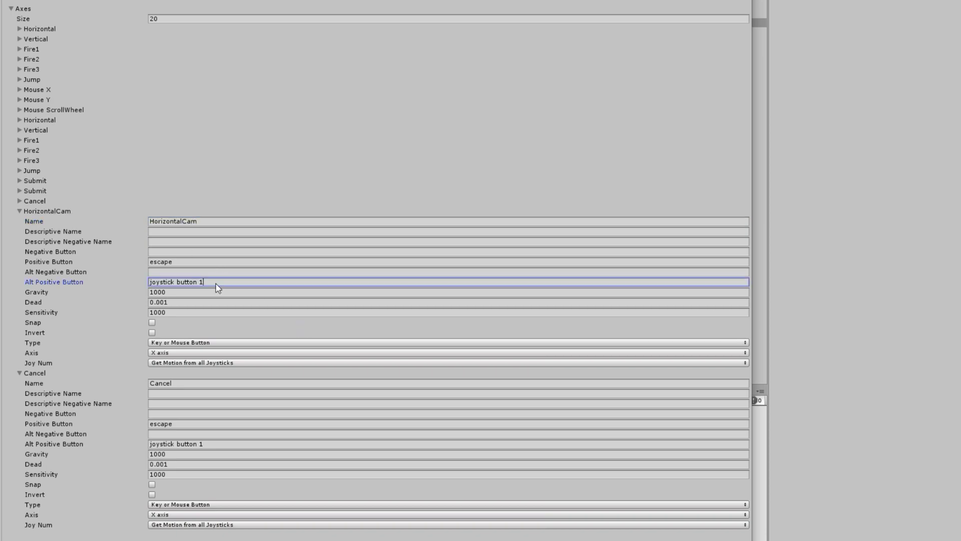
key("BackSpace")
left_click(92, 293)
type("00.191")
Set HorizontalCam's type to Joystick Axis, its axis to 4th axis (Joysticks) and its joystick number to Joystick 1
left_click(184, 343)
left_click(186, 379)
left_click(190, 353)
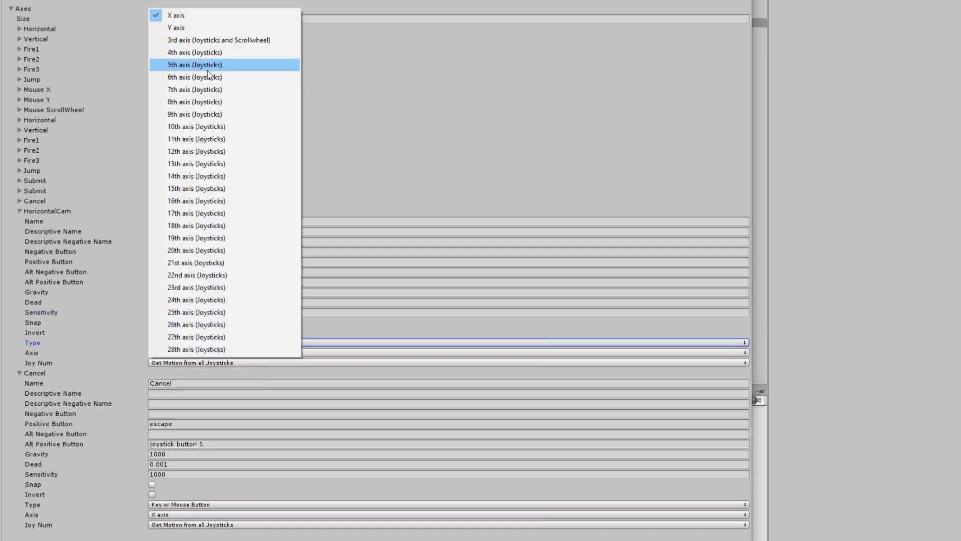
left_click(195, 52)
left_click(211, 362)
left_click(180, 388)
Name the second added axis VerticalCam, clear its positive and alternative positive buttons, and set its dead value to 0.19
left_click(95, 383)
type("Ver")
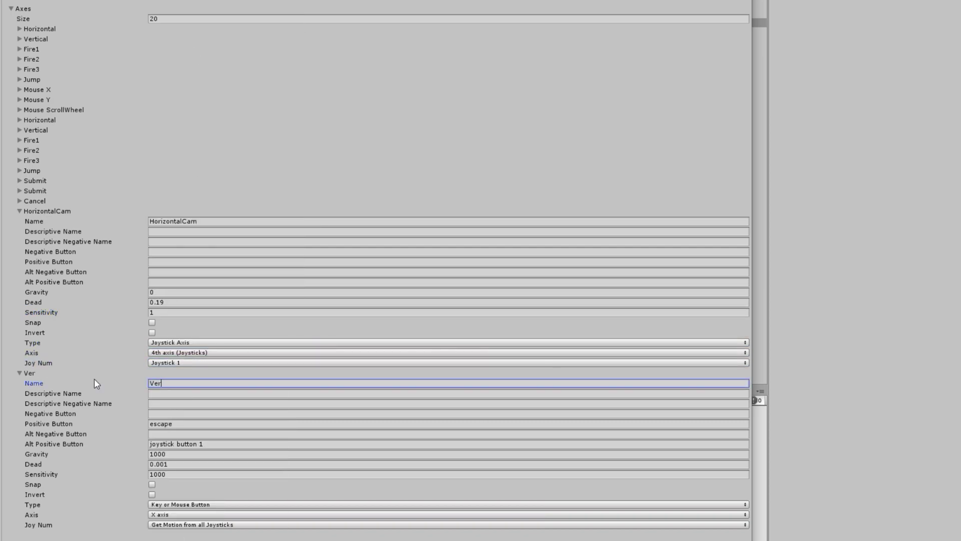
type("ticalCam")
left_click(189, 424)
key("BackSpace")
left_click(186, 443)
key("BackSpace")
type("0.19")
Choose the input type for VerticalCam and set its axis to 5th axis (Joysticks)
left_click(184, 504)
left_click(191, 514)
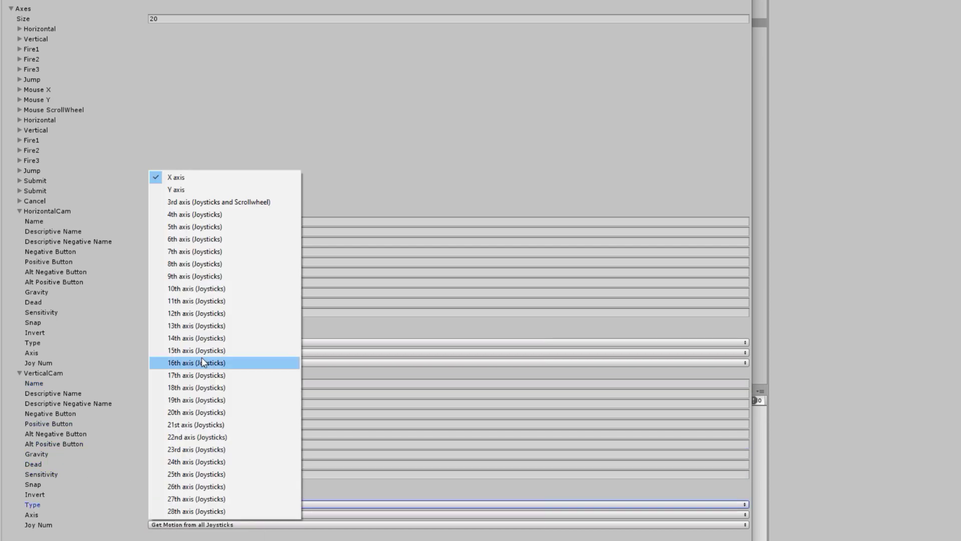
left_click(195, 226)
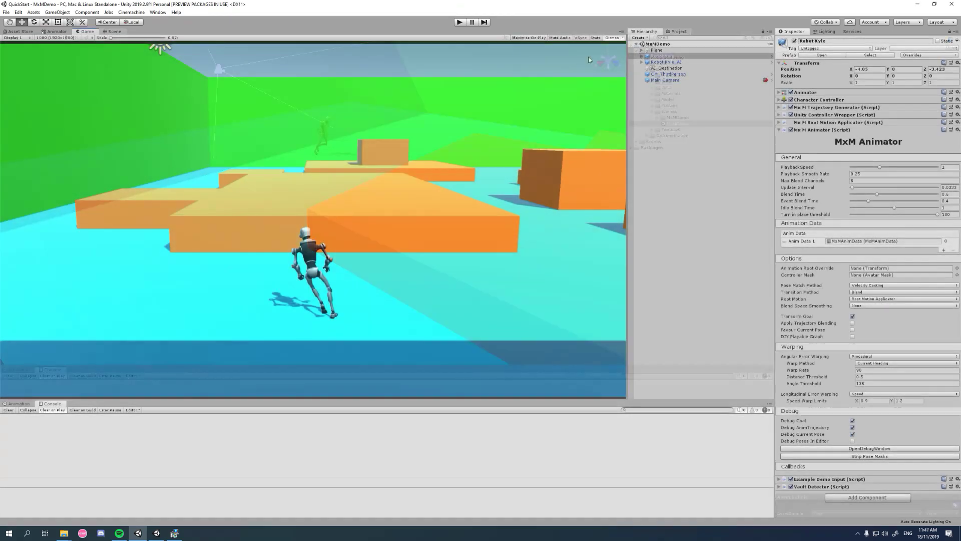
Run the MxMDemo scene in Play mode to test the Robot Kyle character
left_click(459, 22)
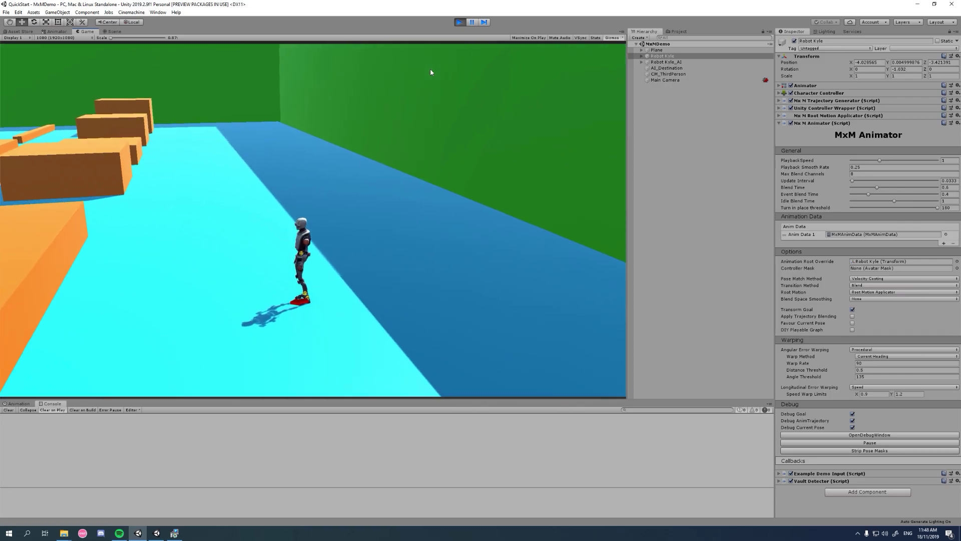
Run Robot Kyle along the open floor with sharp turns to test the locomotion and turning animations
key("w")
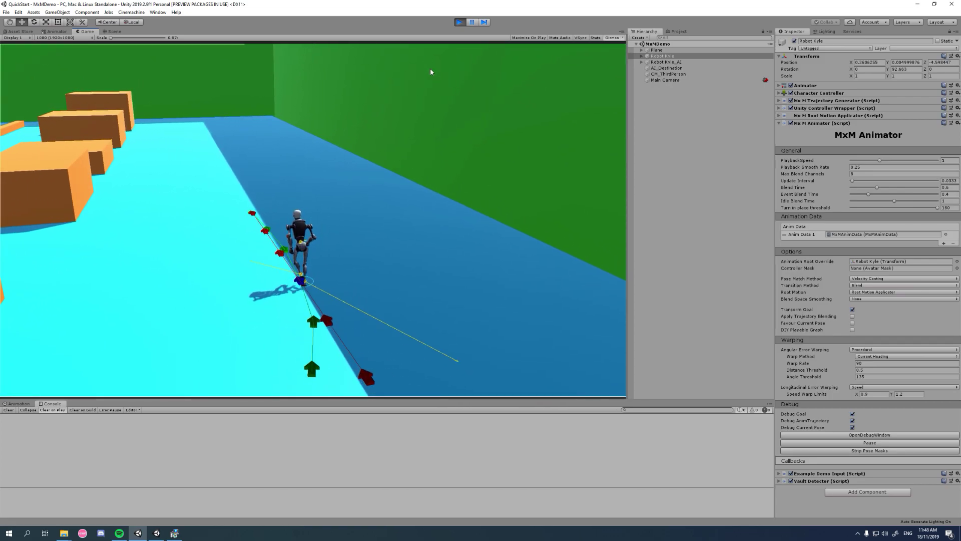
key("d")
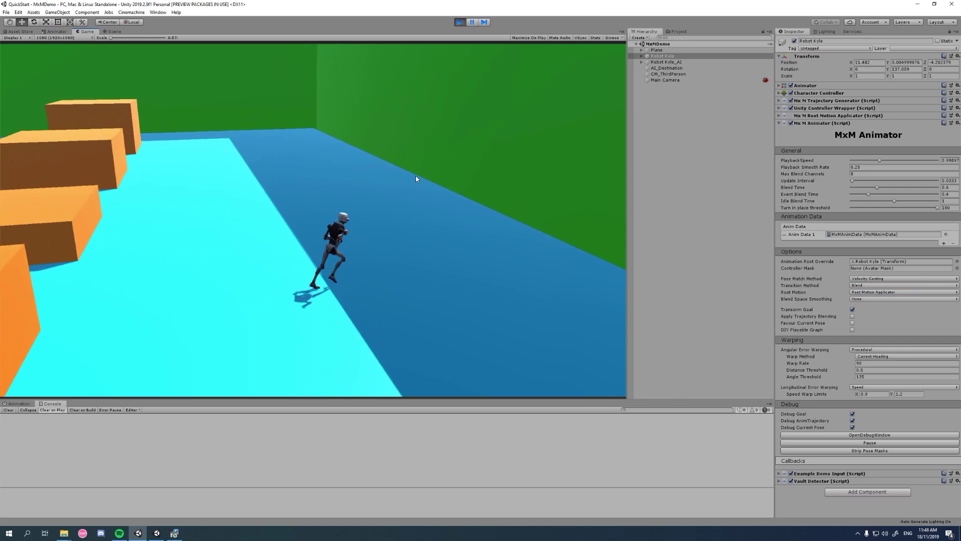
key("a")
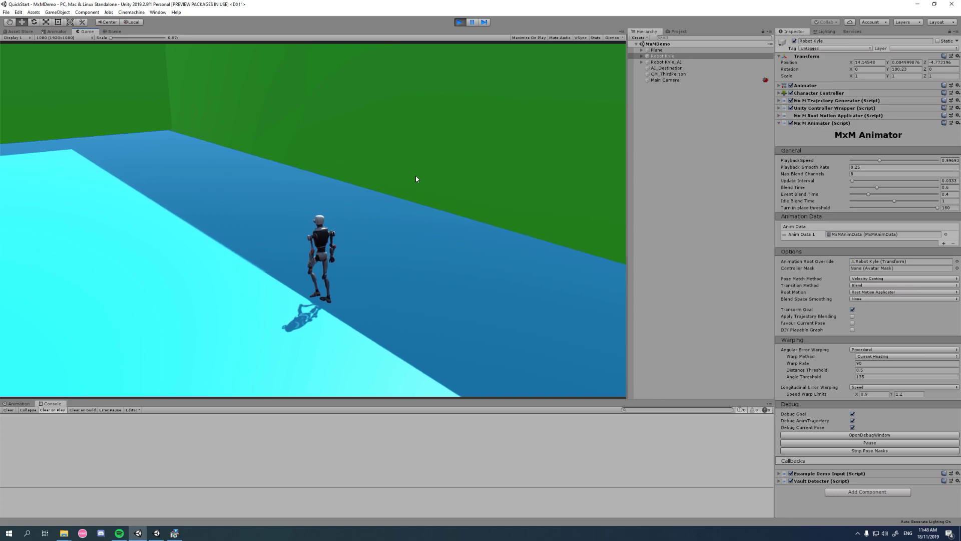
key("a")
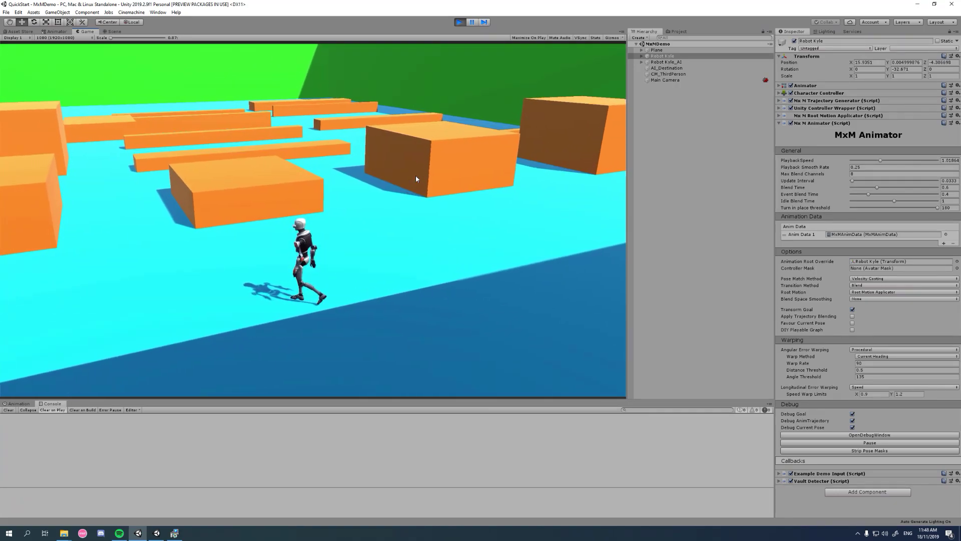
key("d")
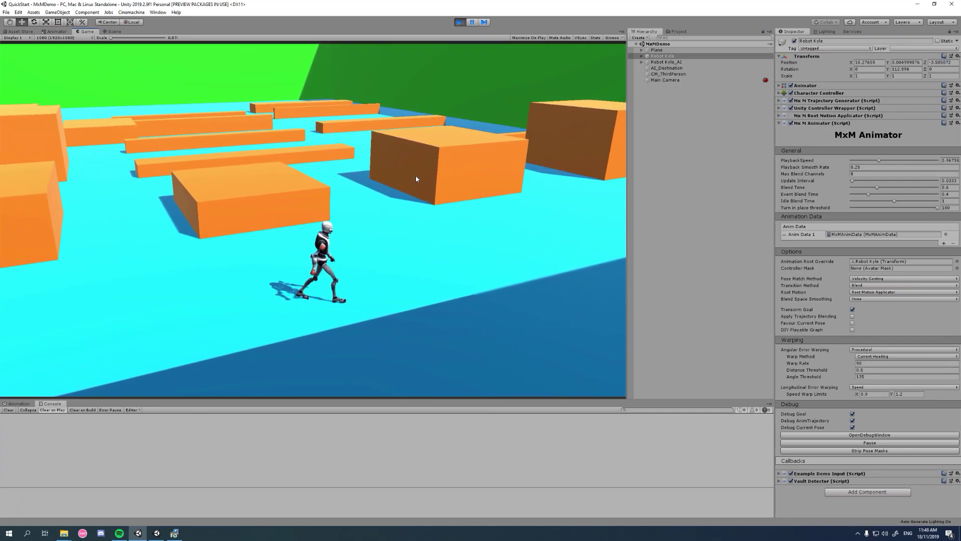
key("w")
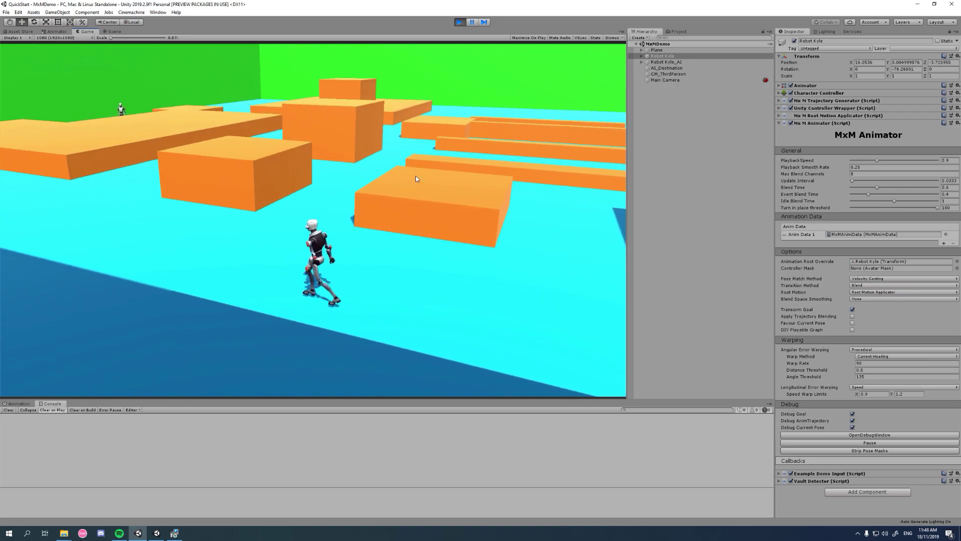
key("w")
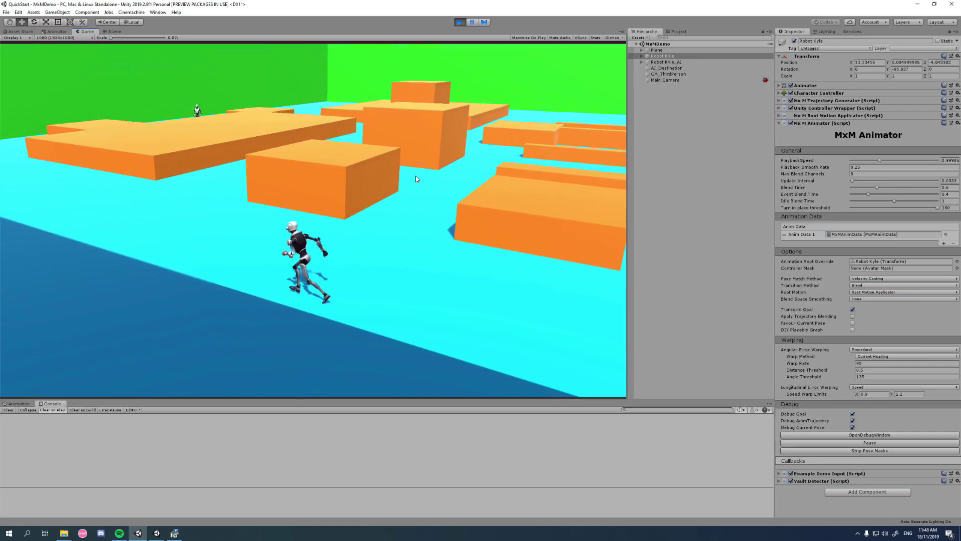
Reverse Robot Kyle's running direction repeatedly in front of the orange boxes to test quick direction changes
key("w")
key("w")
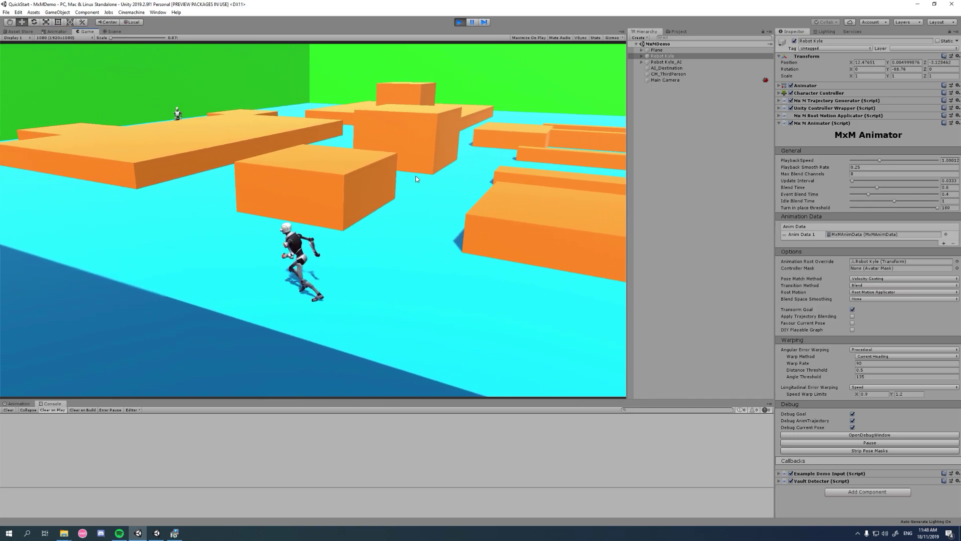
key("d")
key("d")
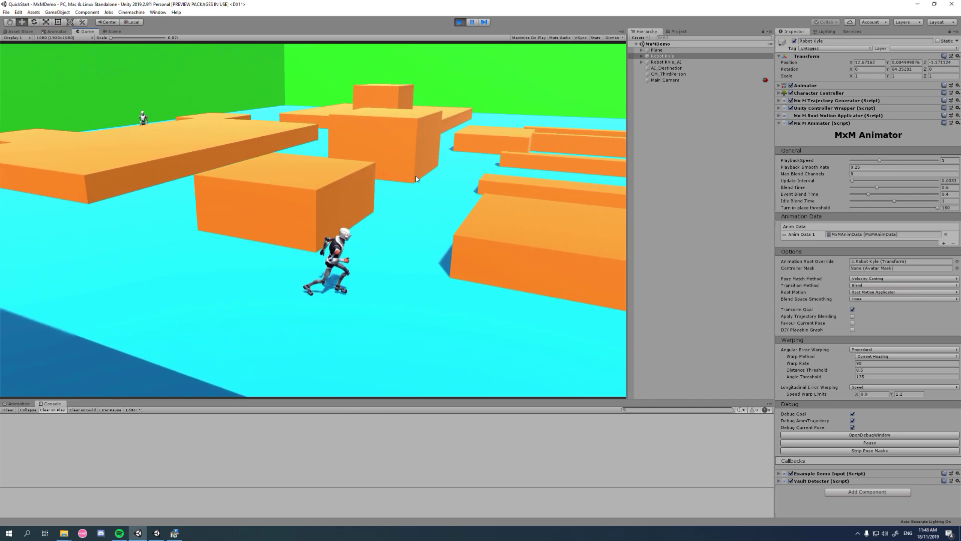
key("a")
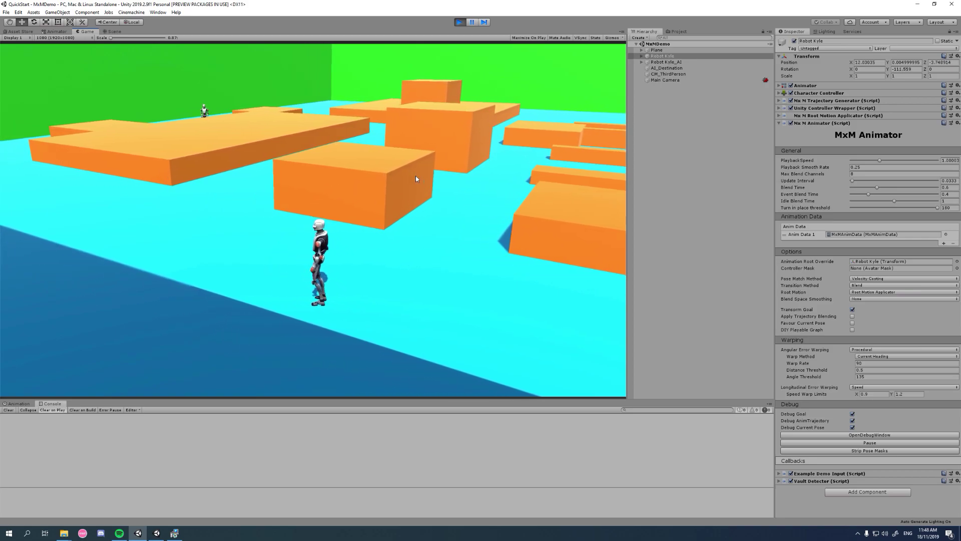
key("d")
Run Robot Kyle over the low box and the tall box behind it to test climbing up and dropping down
key("w")
key("w")
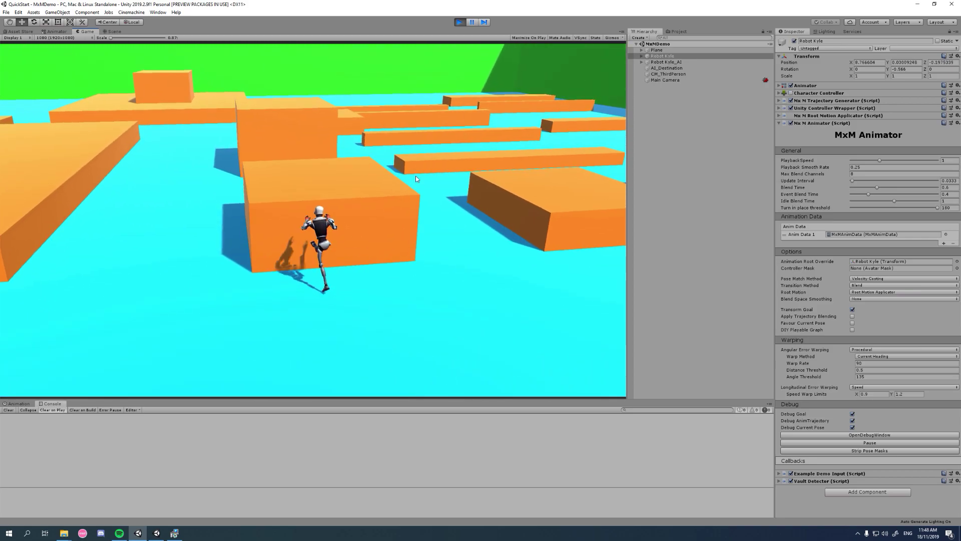
key("w")
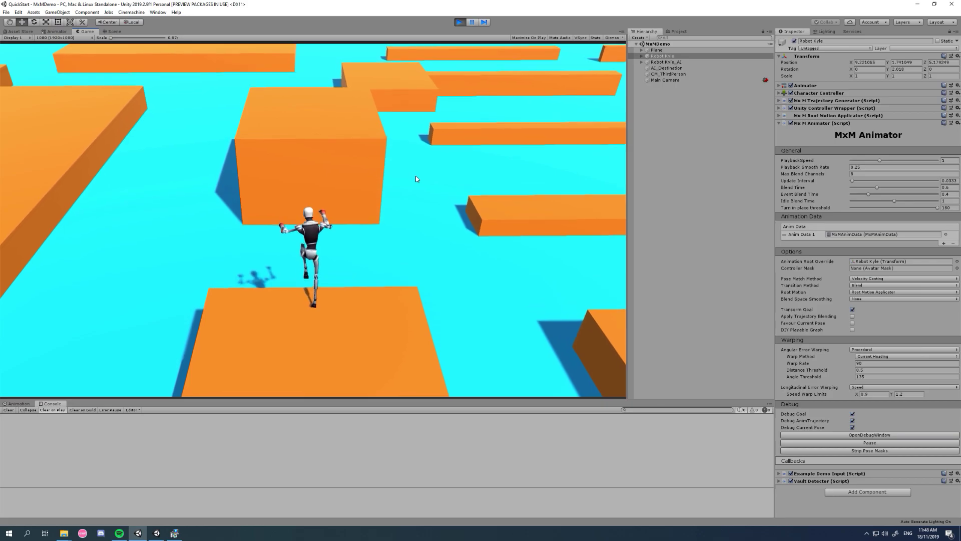
key("w")
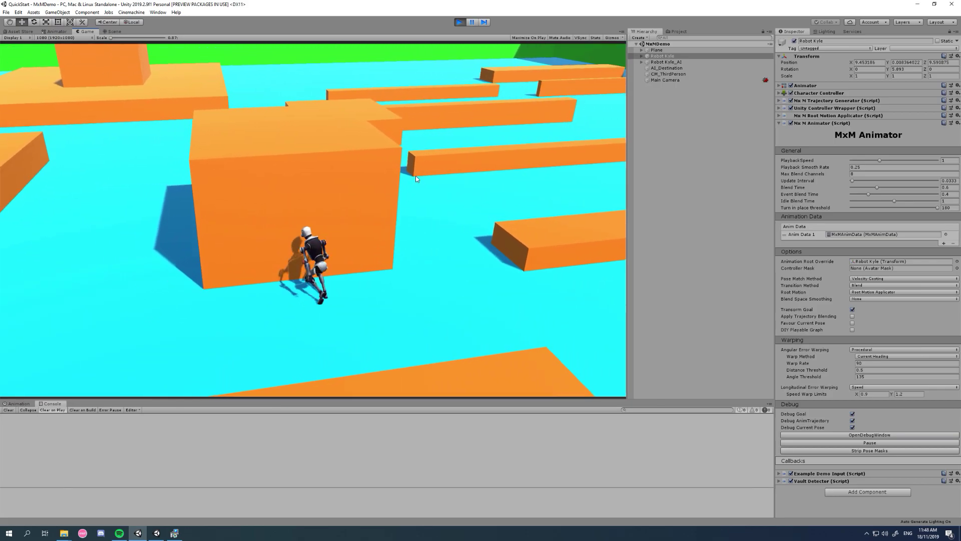
key("w")
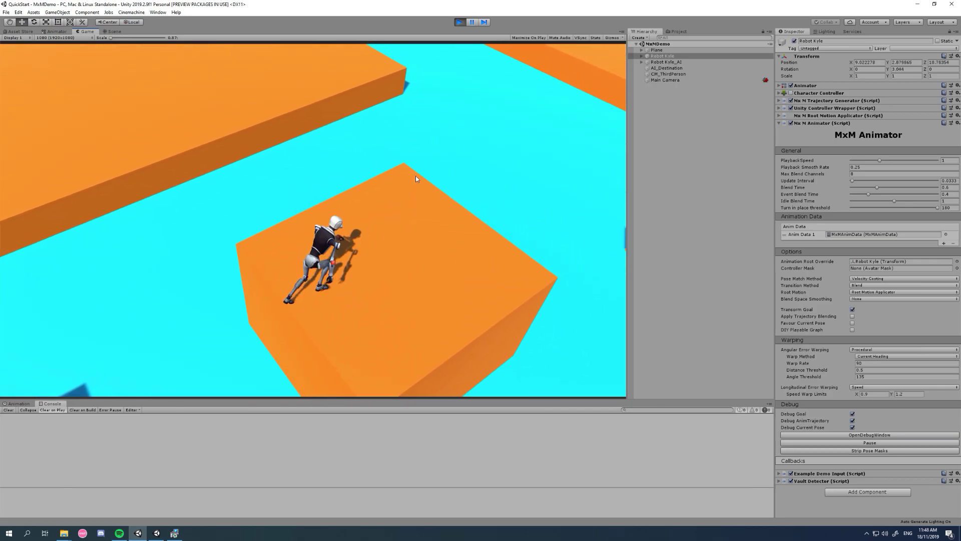
key("w")
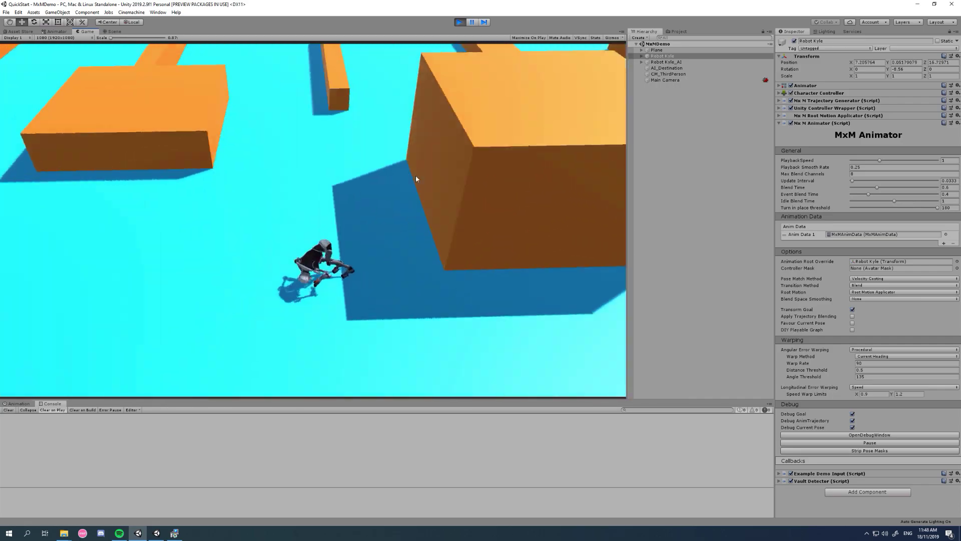
Move Robot Kyle over the wide platform to the second platform and up onto its central block
key("w")
key("a")
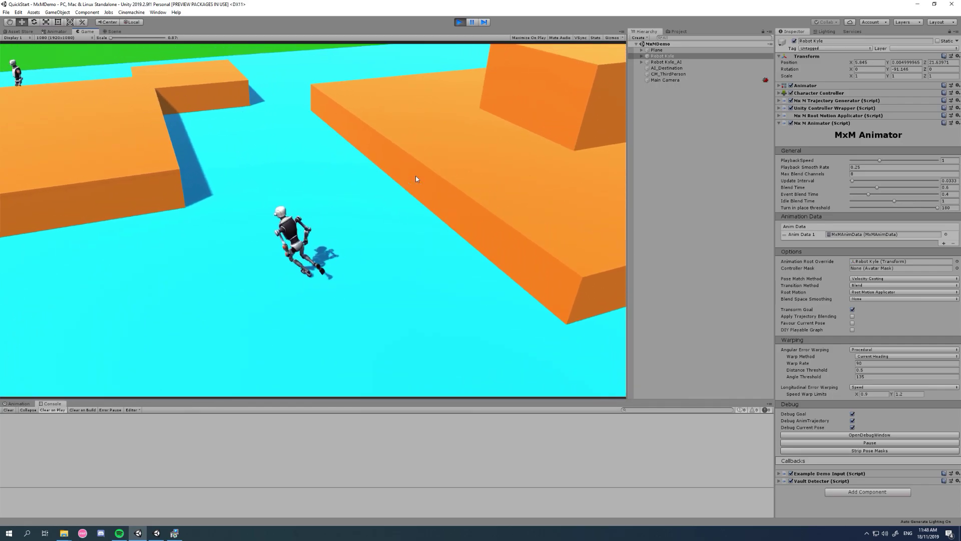
key("w")
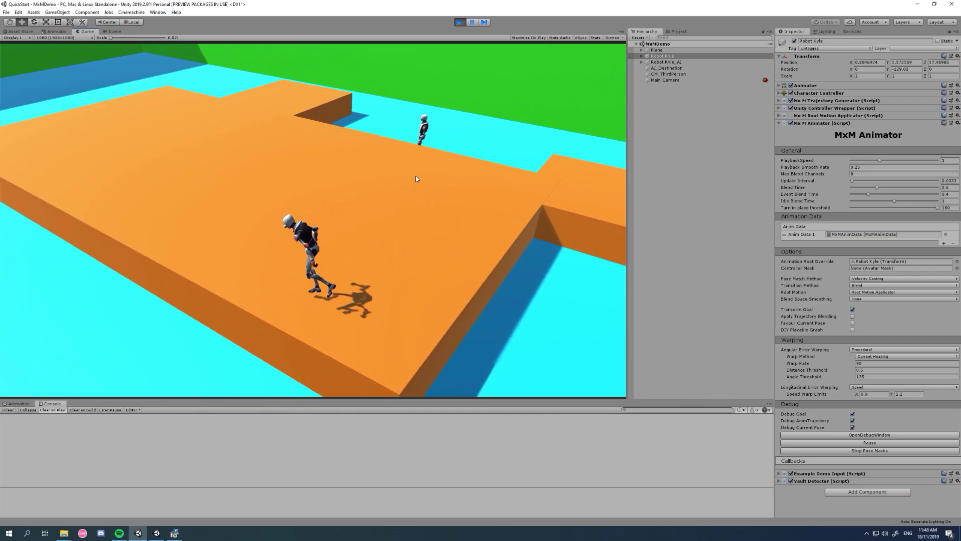
key("w")
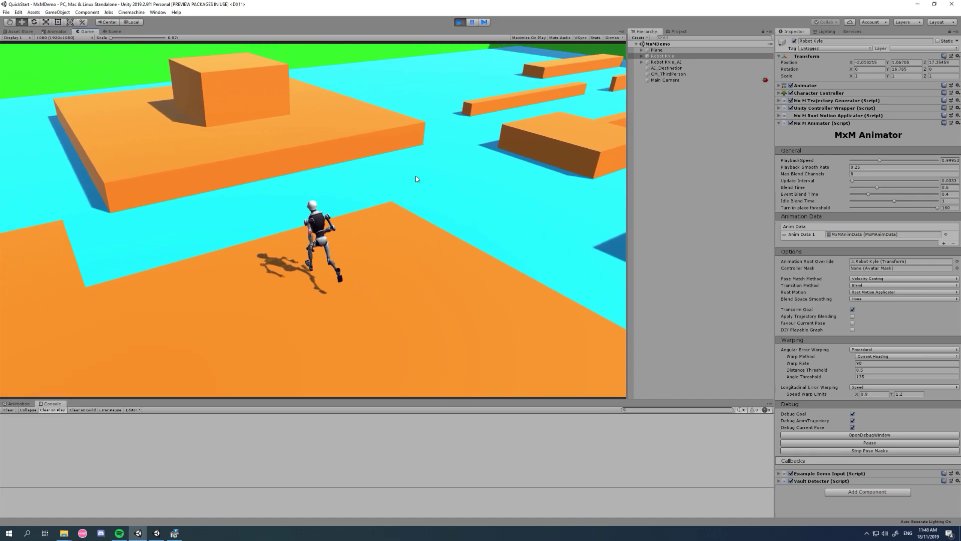
key("w")
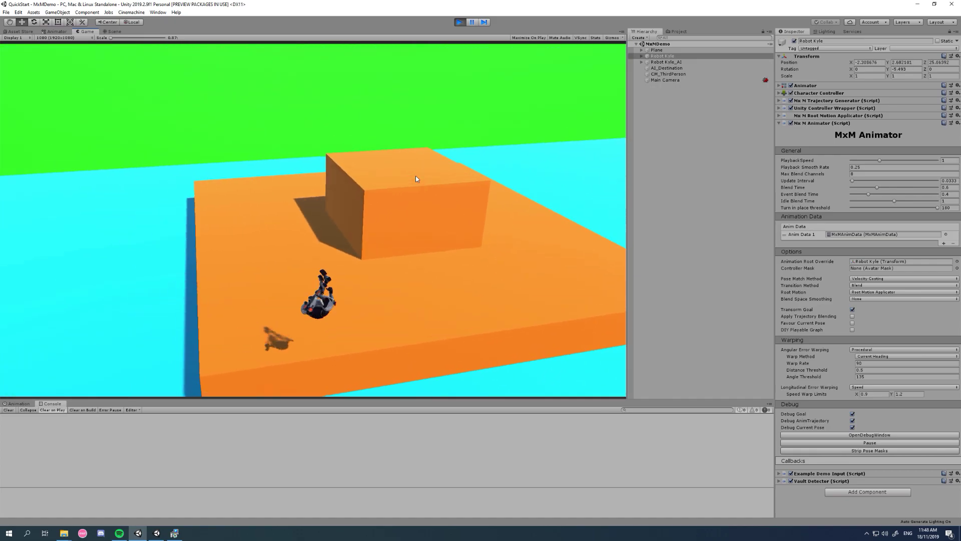
key("w")
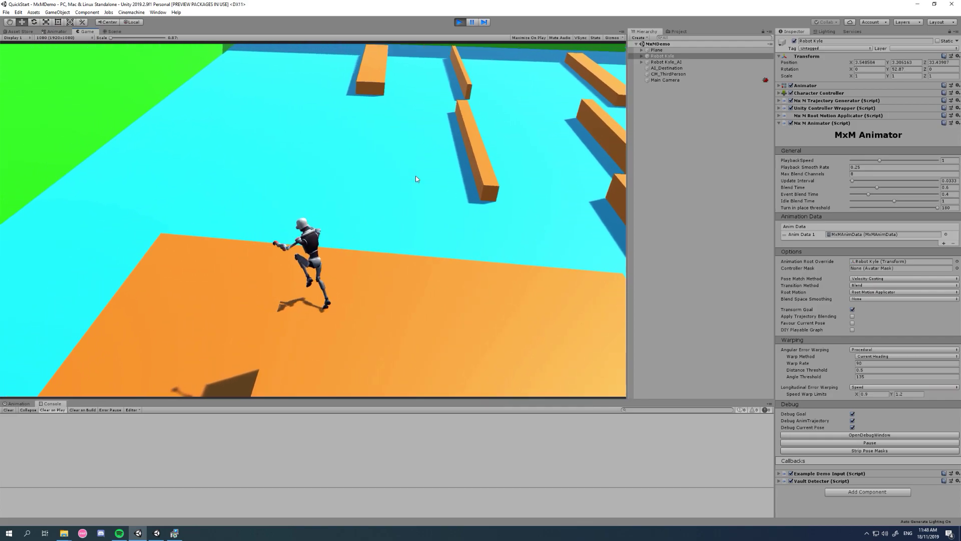
Run Robot Kyle off the second platform and vault back onto it from several sides
key("w")
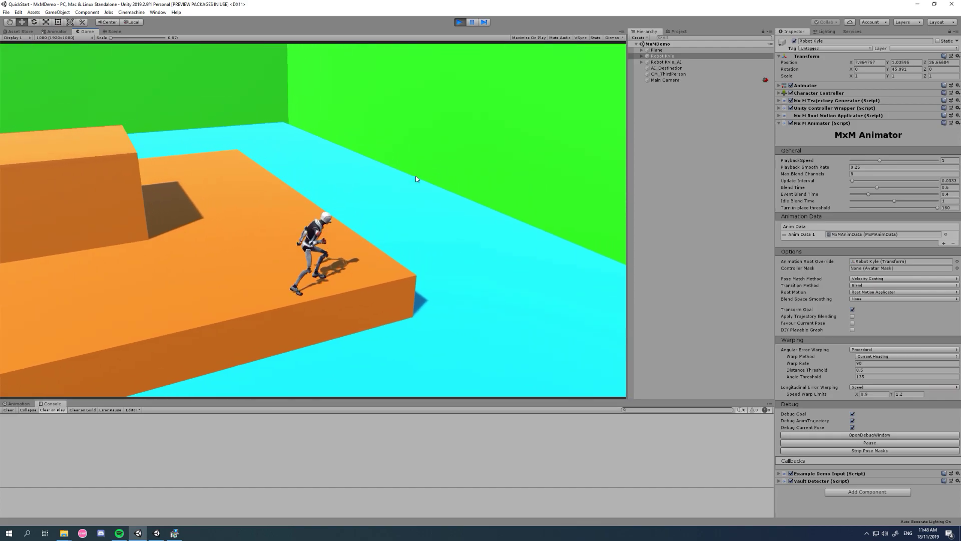
key("w")
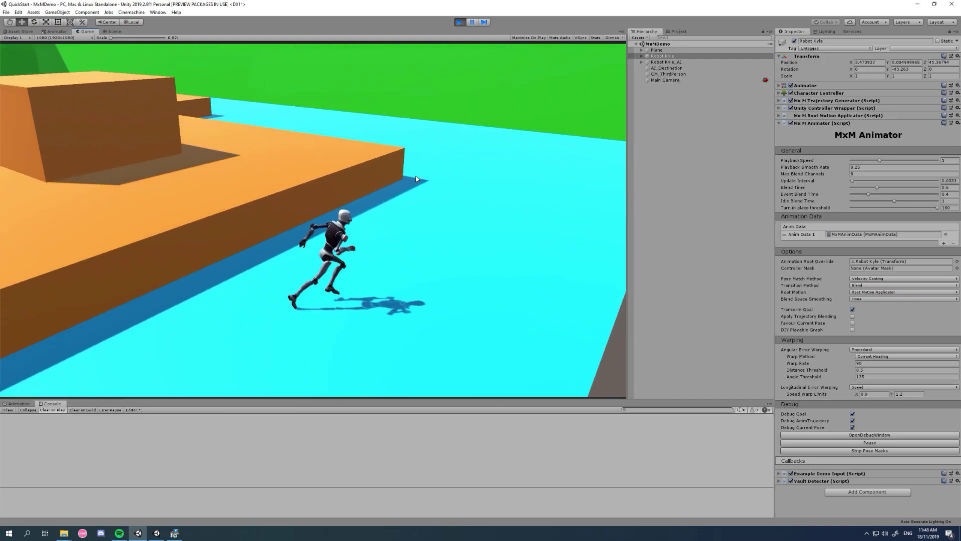
key("w")
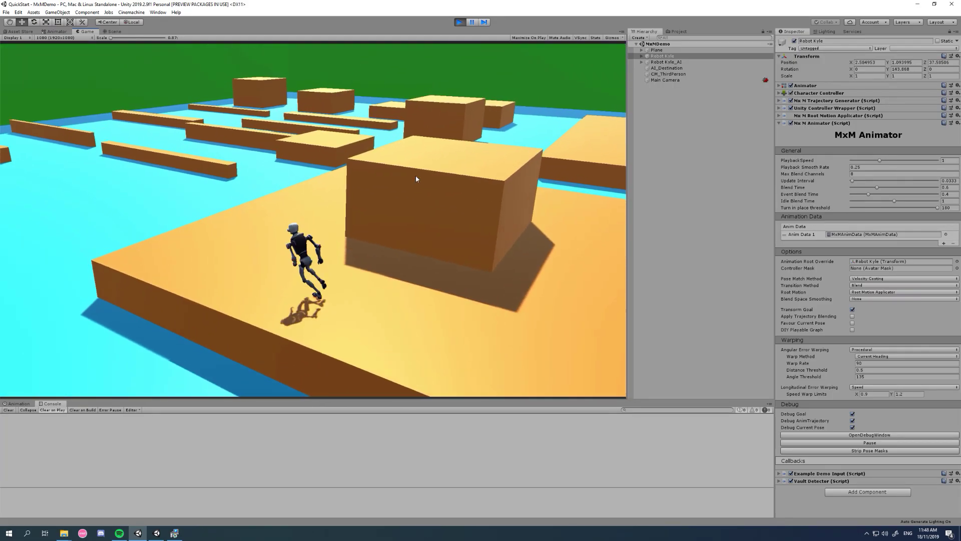
key("w")
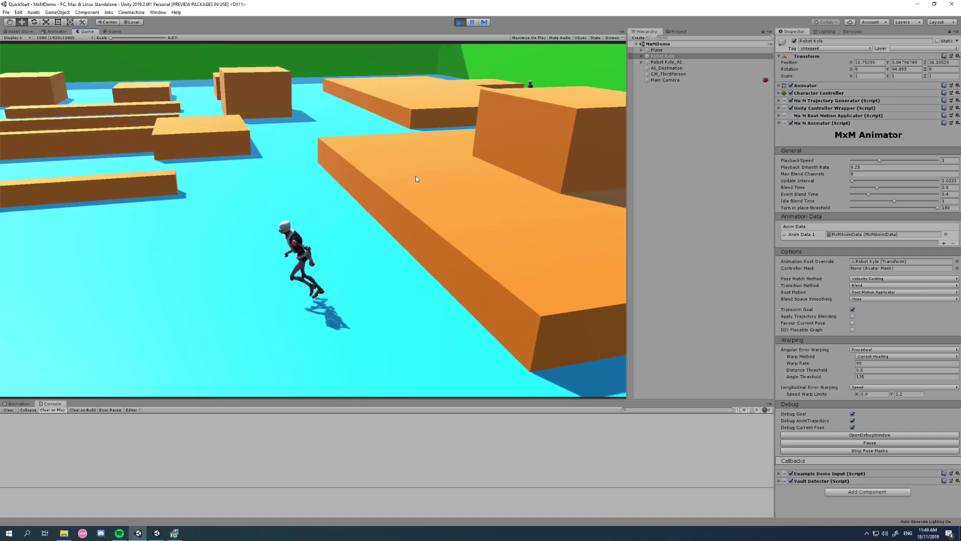
key("w")
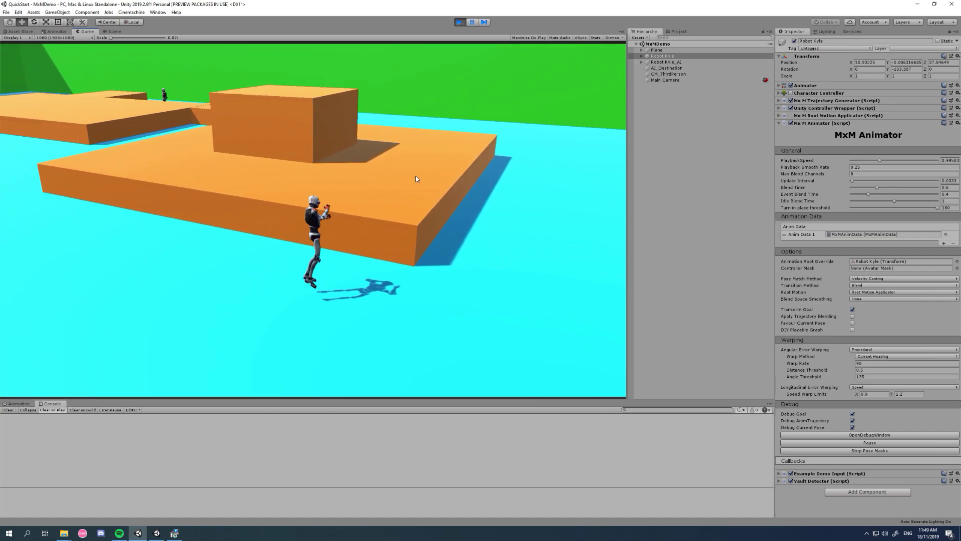
key("w")
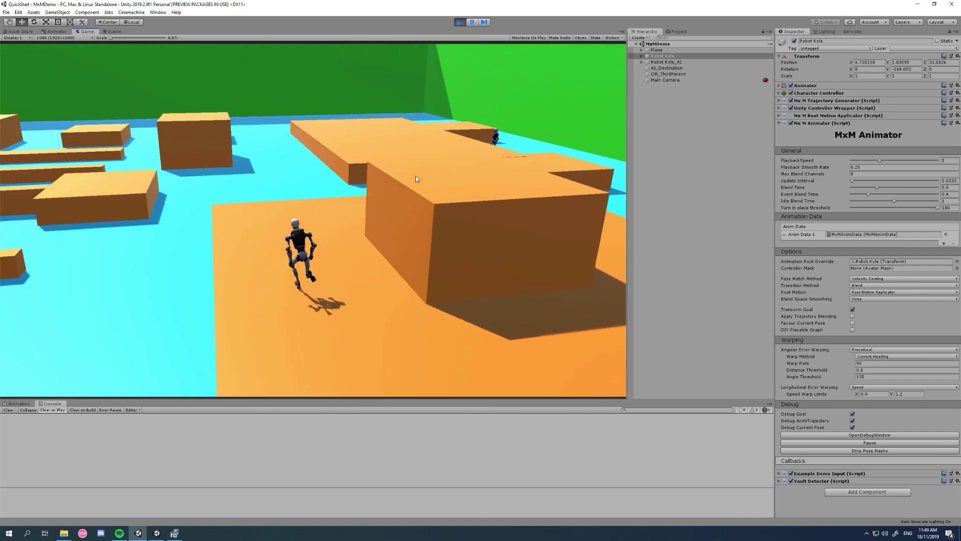
Drop Robot Kyle from the second platform, climb the tall box again and jump back down to the floor
key("w")
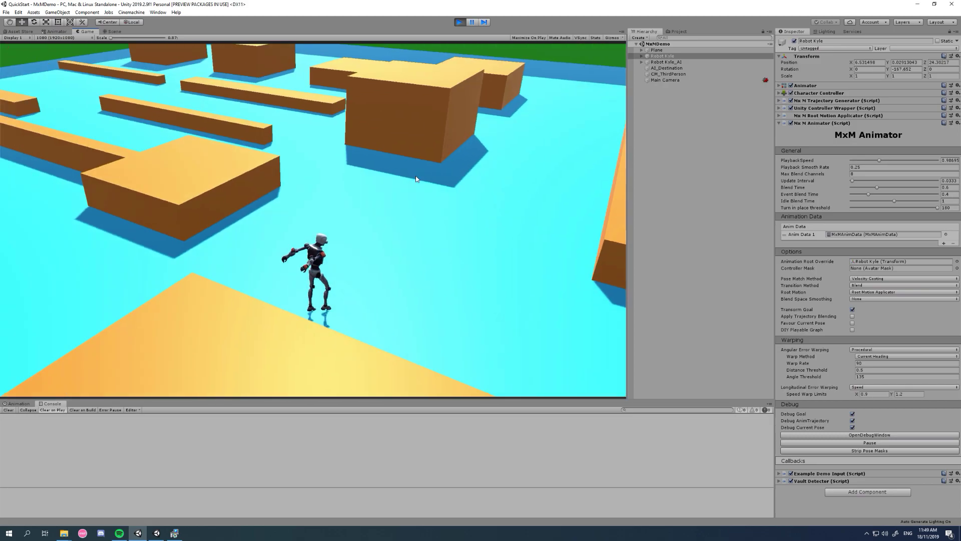
key("w")
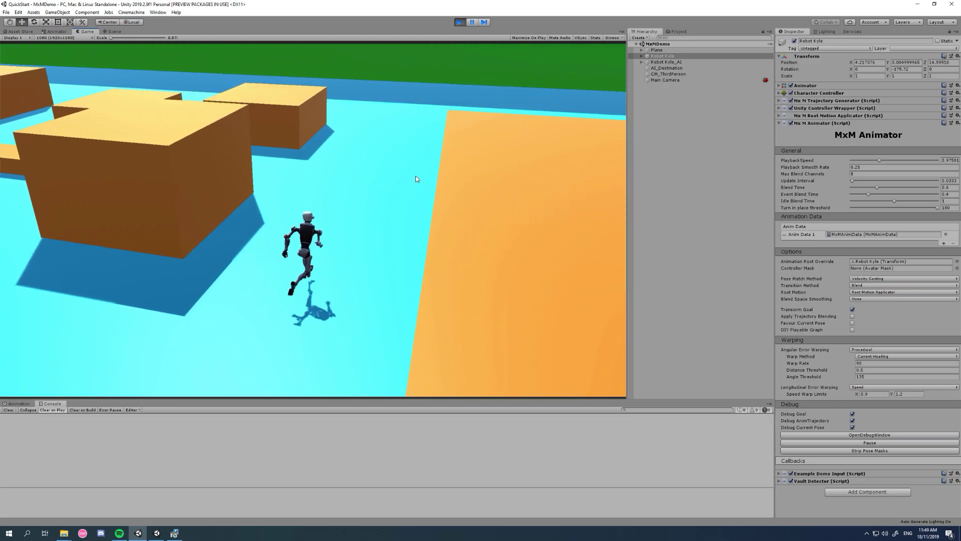
key("w")
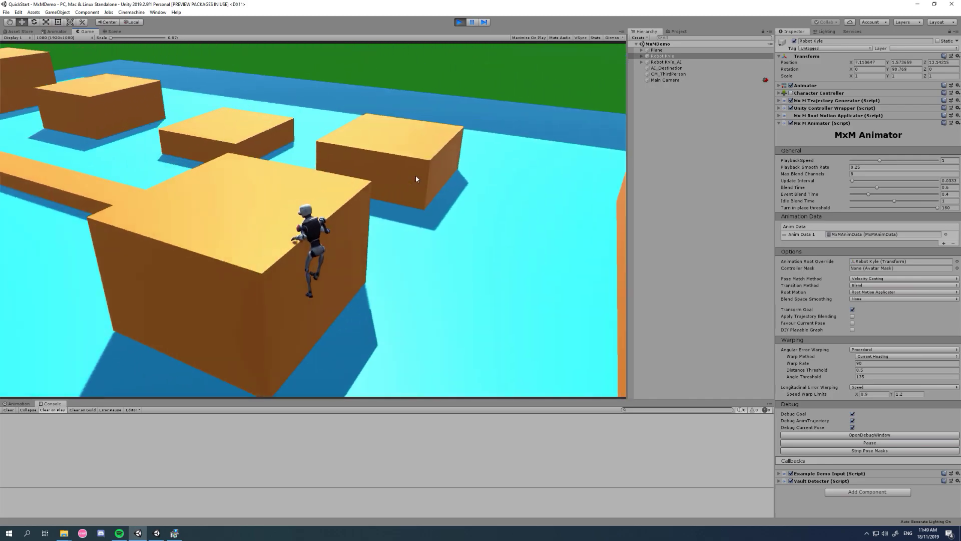
key("w")
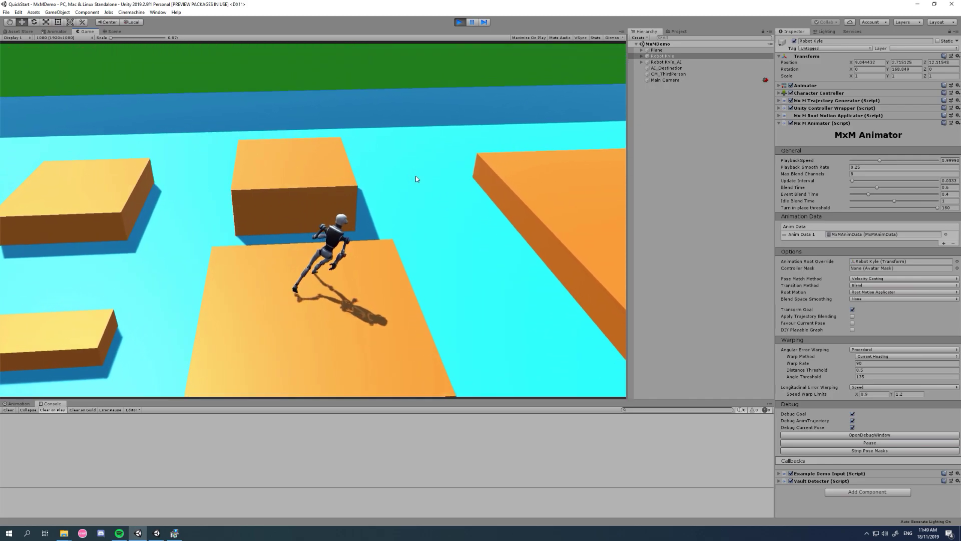
key("s")
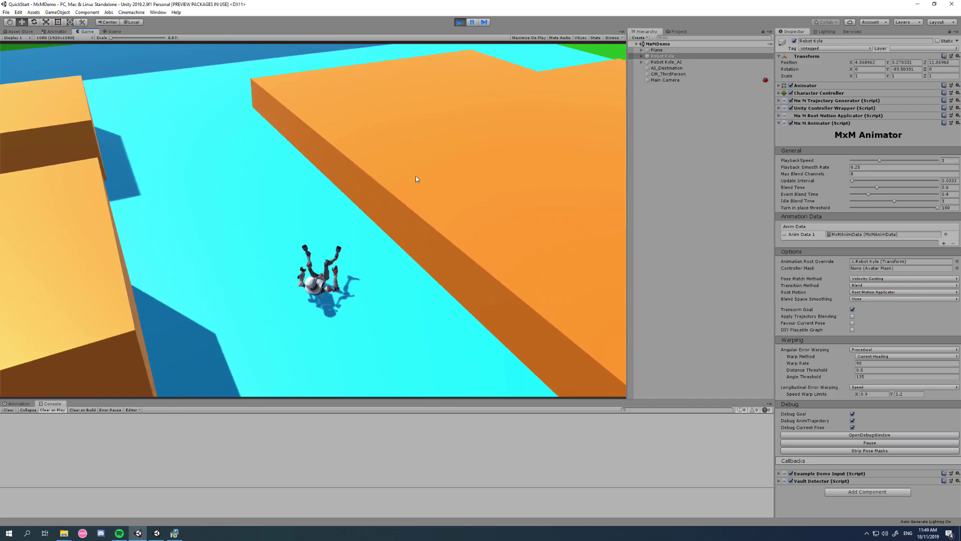
Vault Robot Kyle onto the wide platform, turn around and leap across to the low box
key("w")
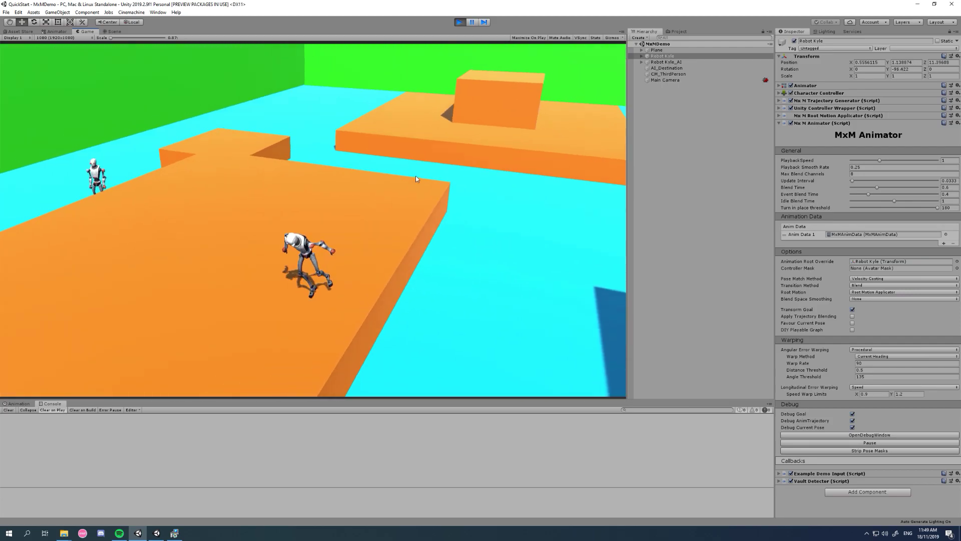
key("d")
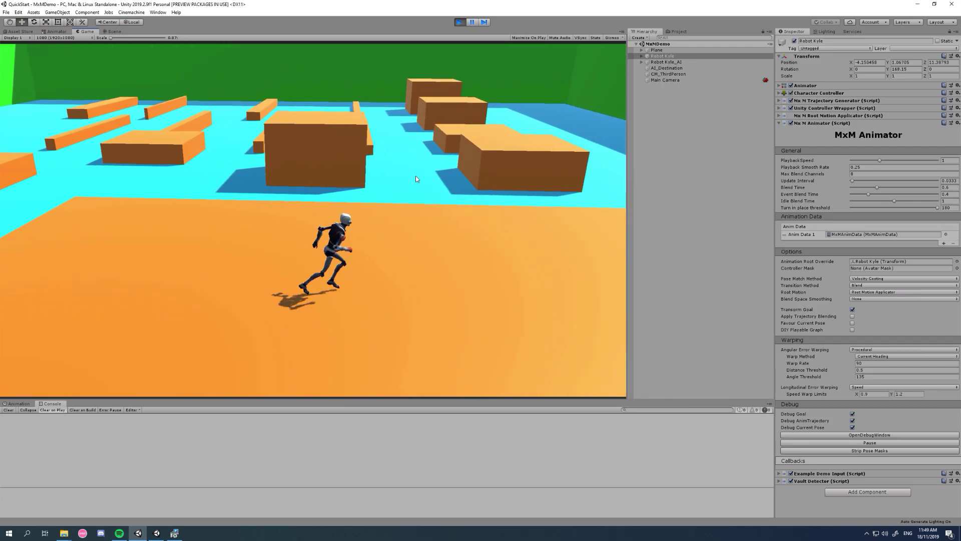
key("w")
key("w")
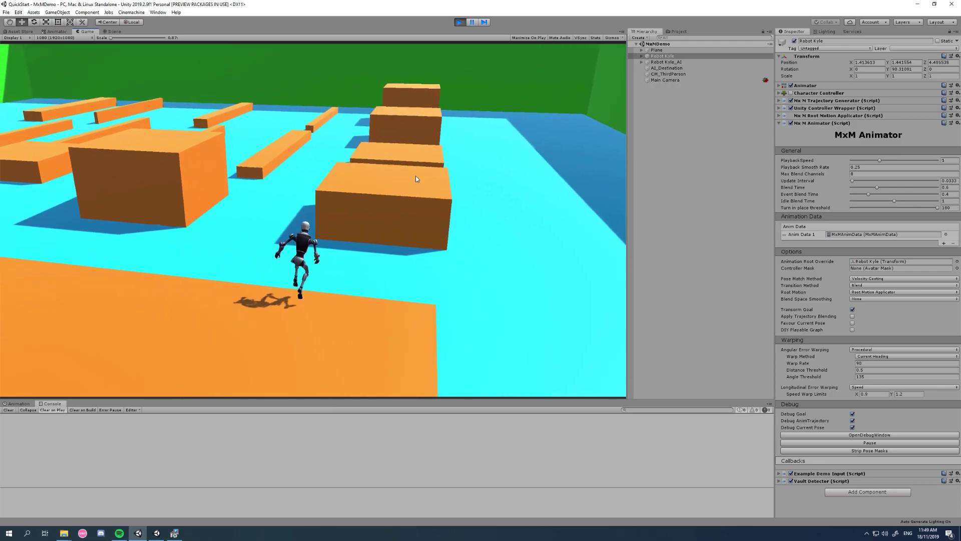
key("w")
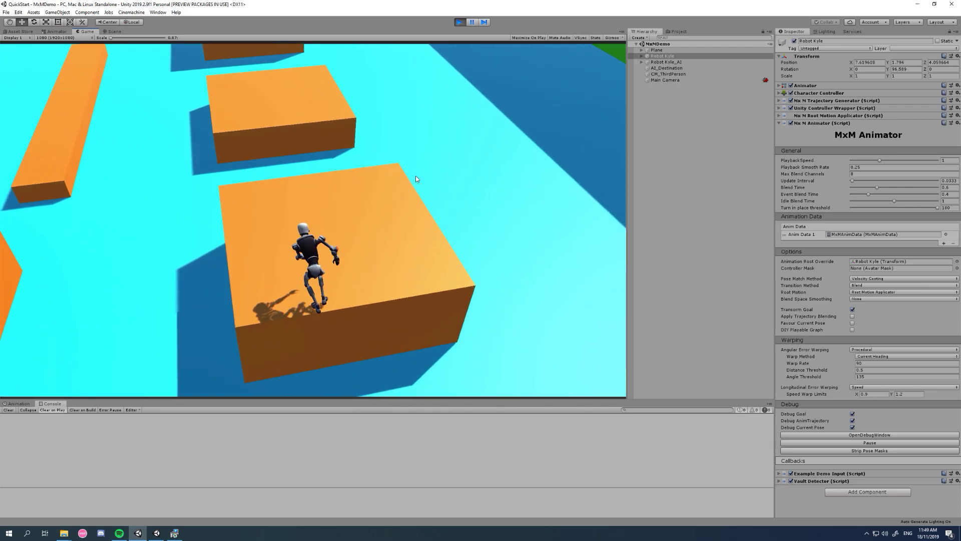
Run Robot Kyle along the row of boxes, climbing each one up onto the tallest box at the far end
key("w")
key("w")
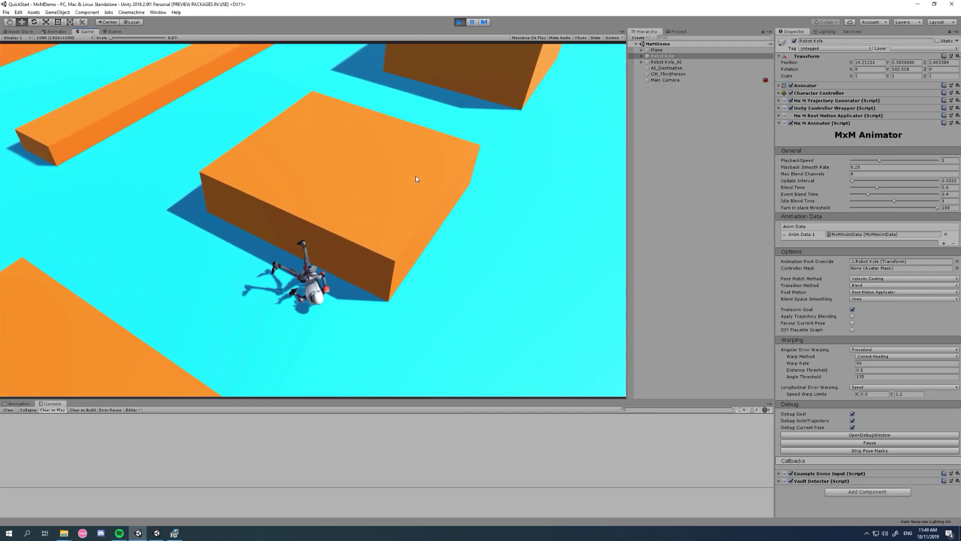
key("w")
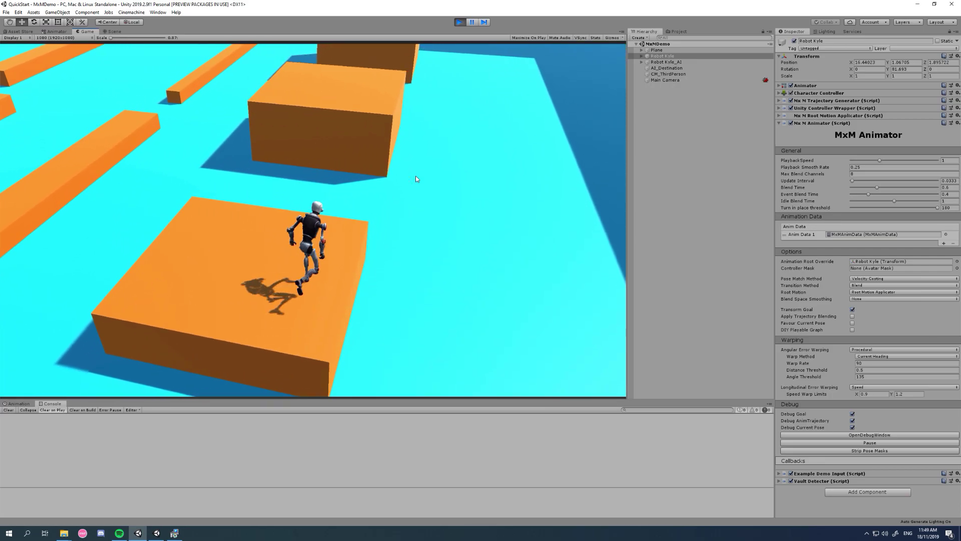
key("w")
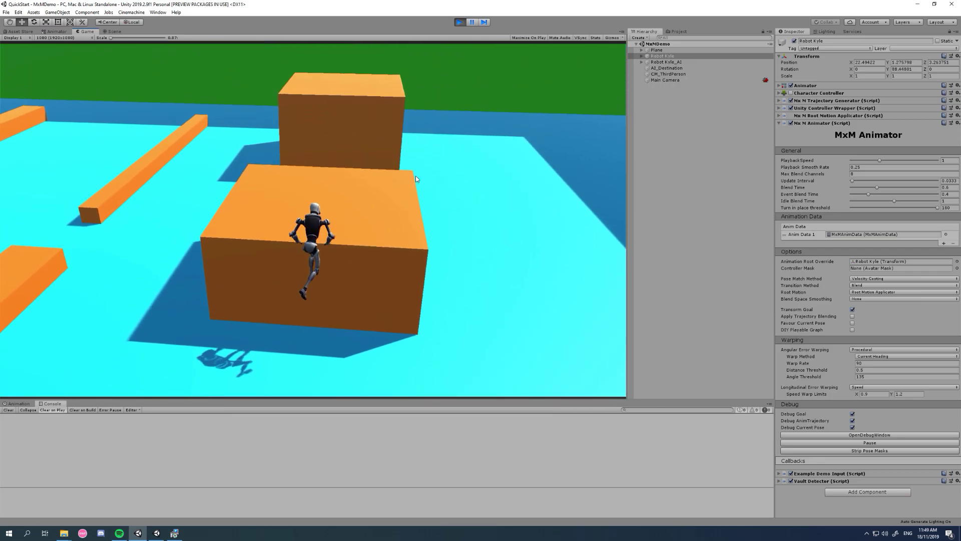
key("w")
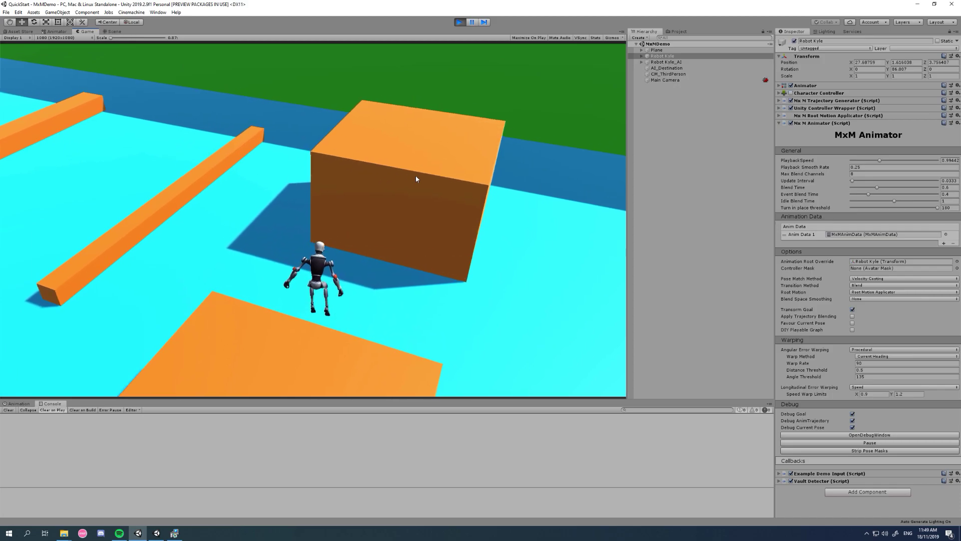
key("w")
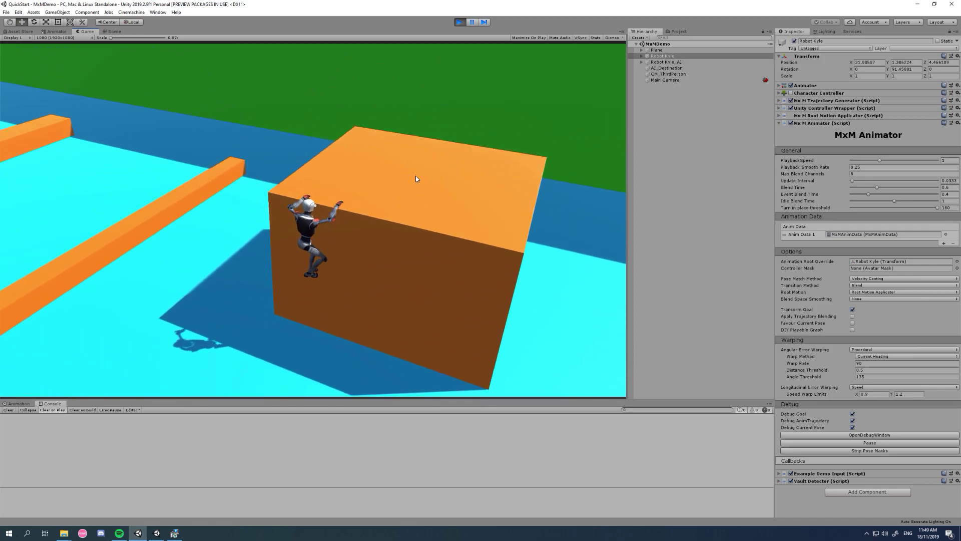
key("w")
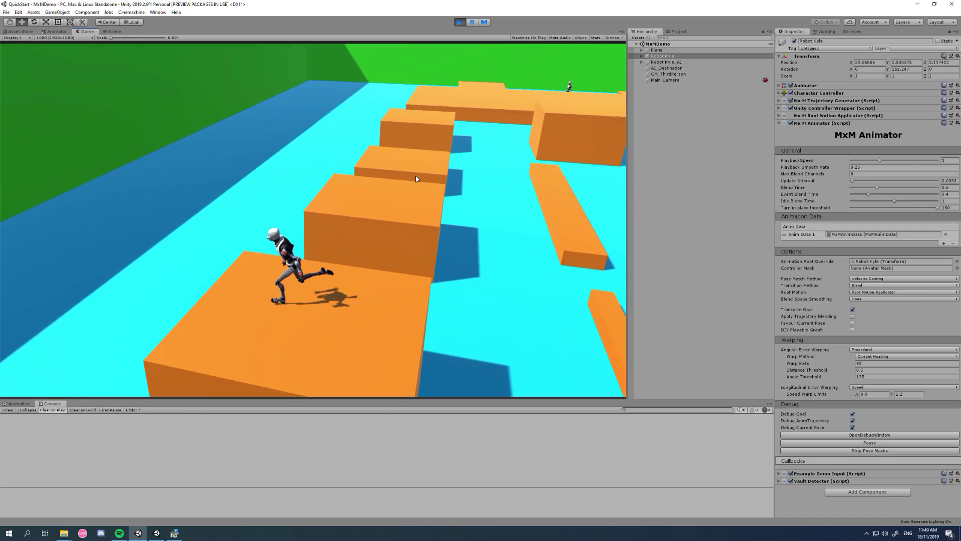
Jump Robot Kyle off the tallest box to the floor and run back over the row to the low box
key("w")
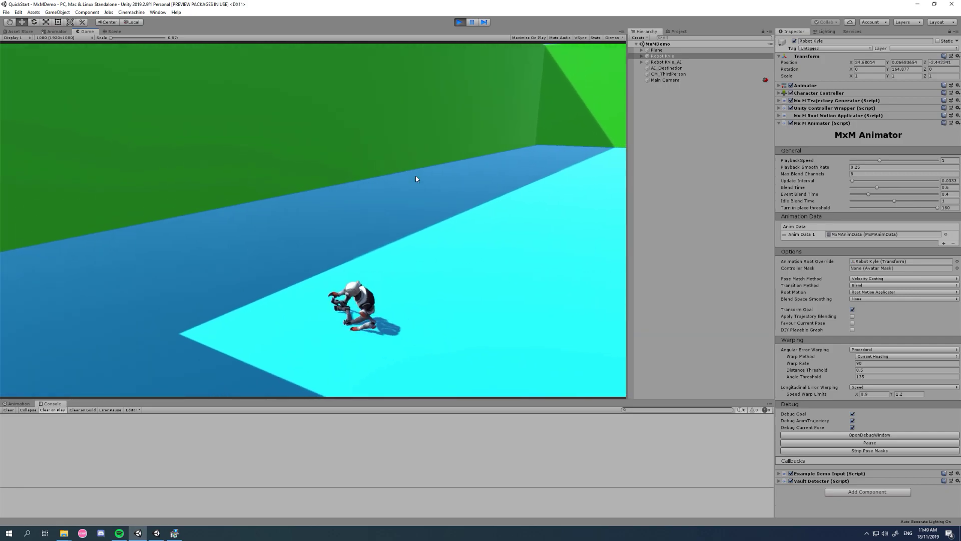
key("w")
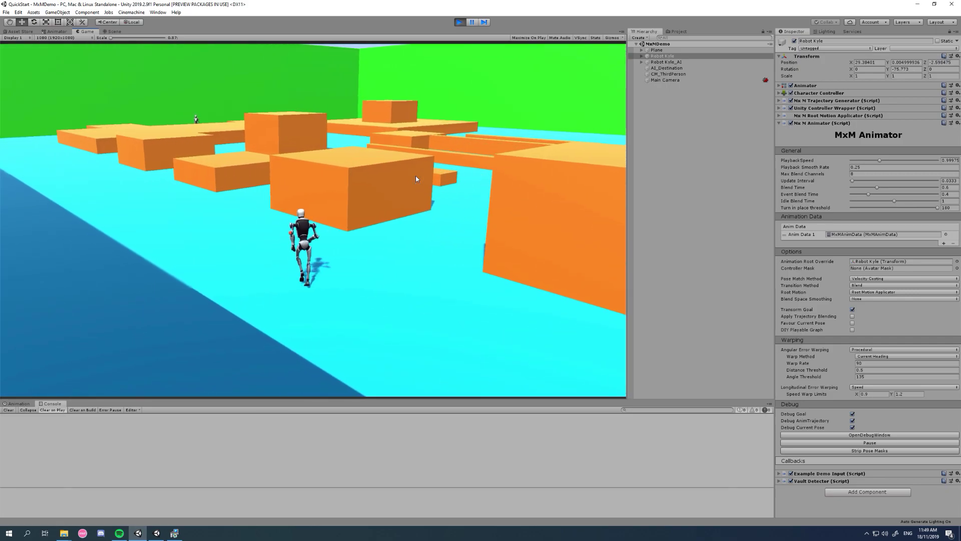
key("w")
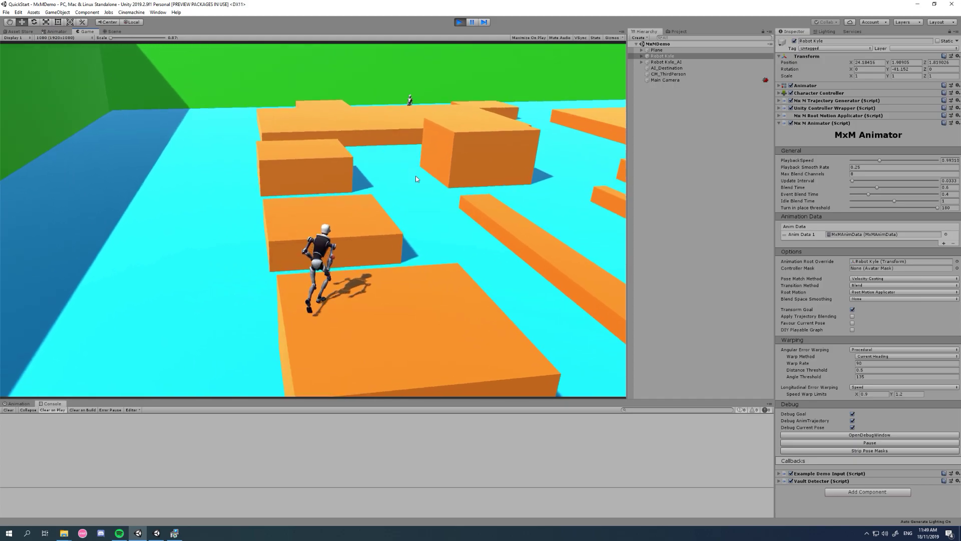
key("w")
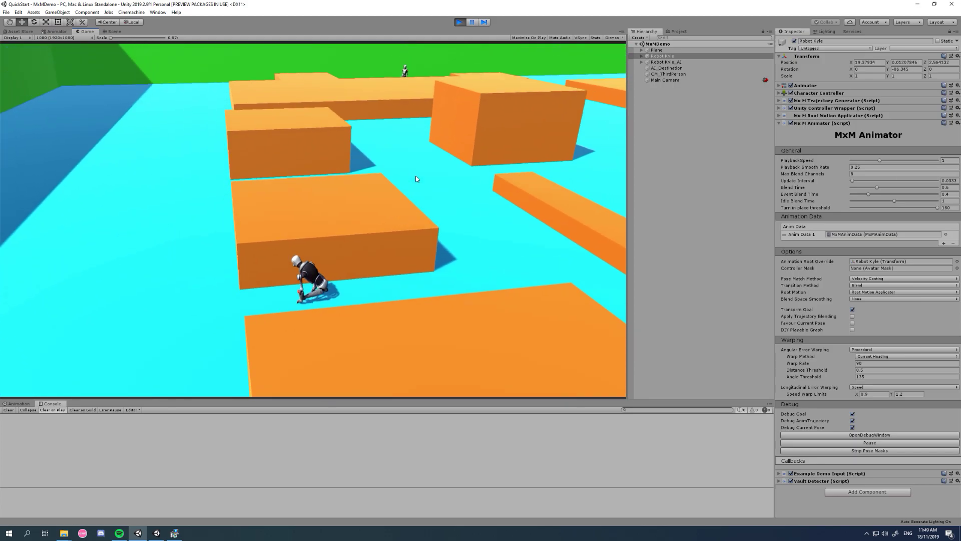
key("w")
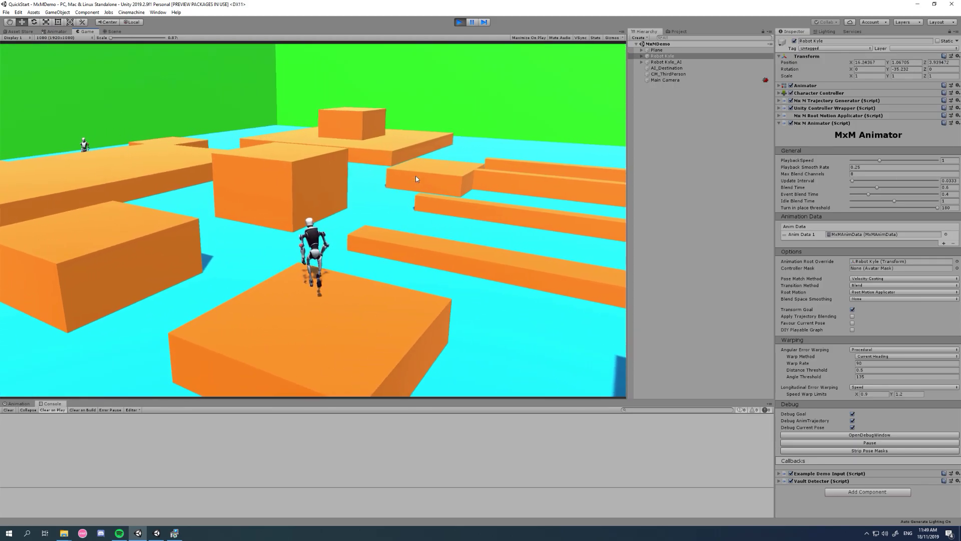
Climb Robot Kyle onto the large box beside the wide platform and leap off its far side to the floor
key("w")
key("w")
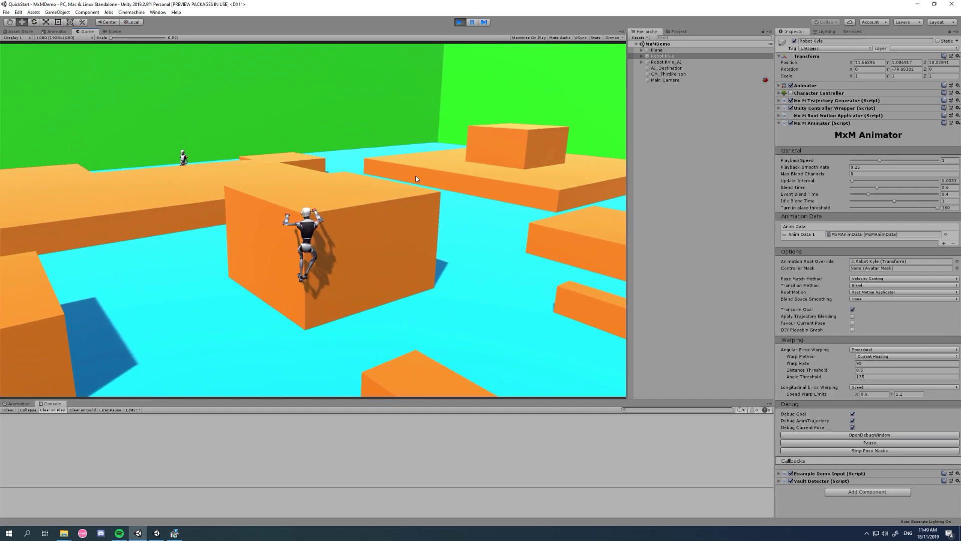
key("w")
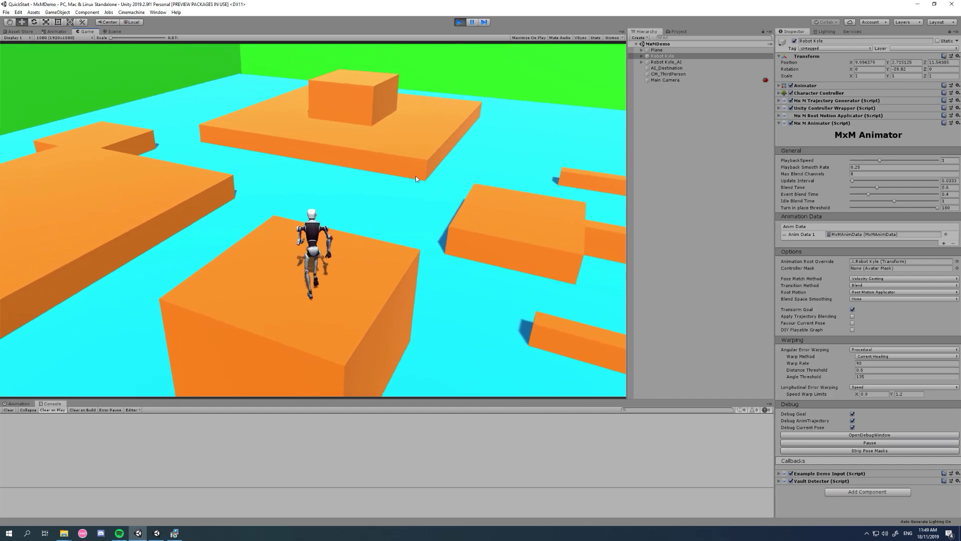
key("w")
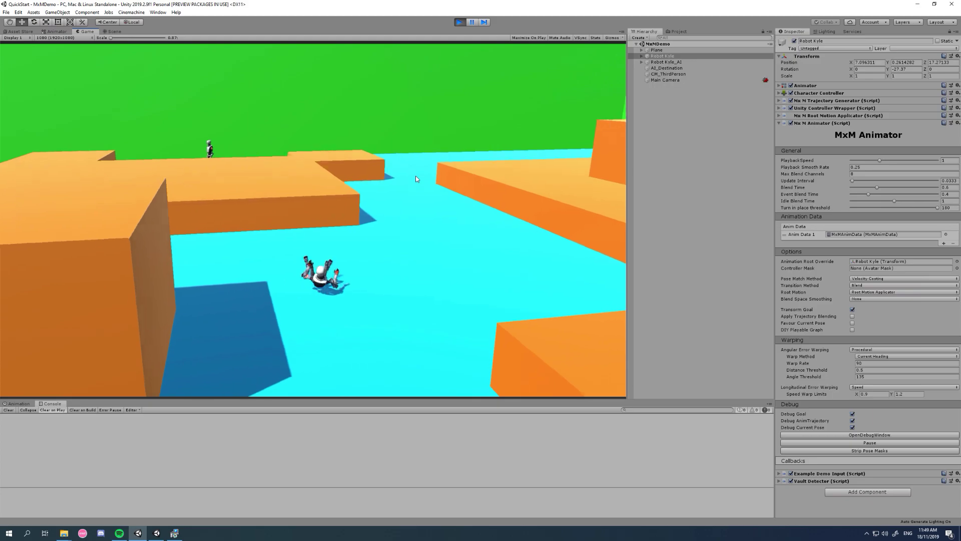
Vault Robot Kyle across the low block and beams, heading back to the row of boxes
key("w")
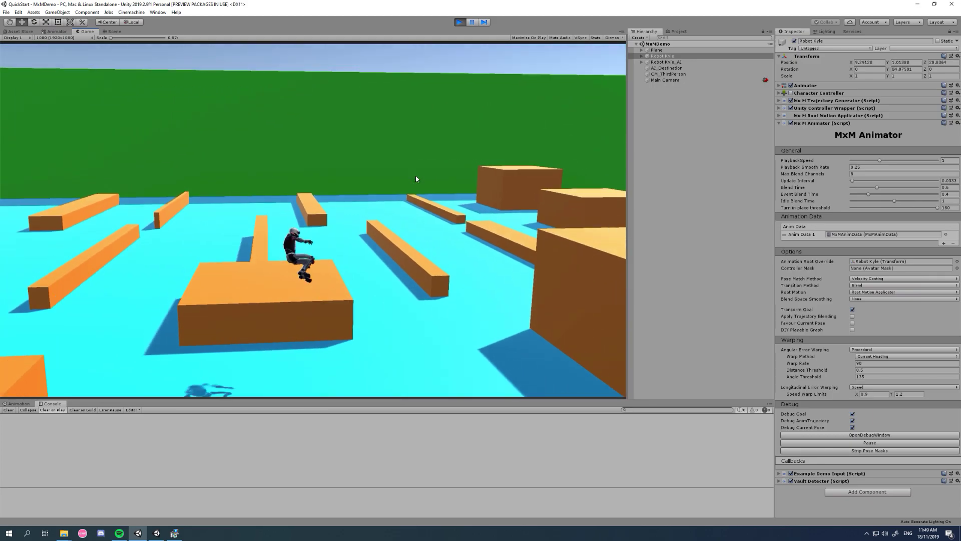
key("w")
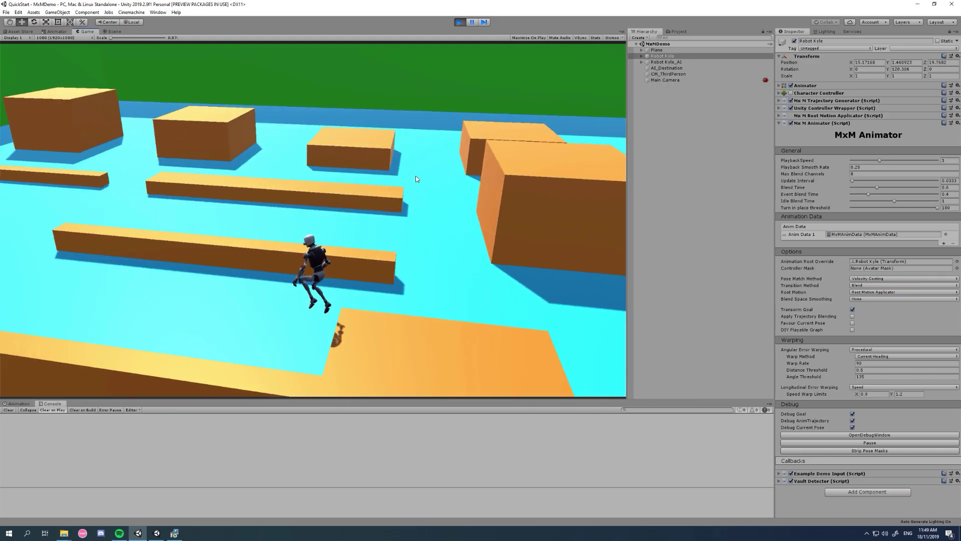
key("w")
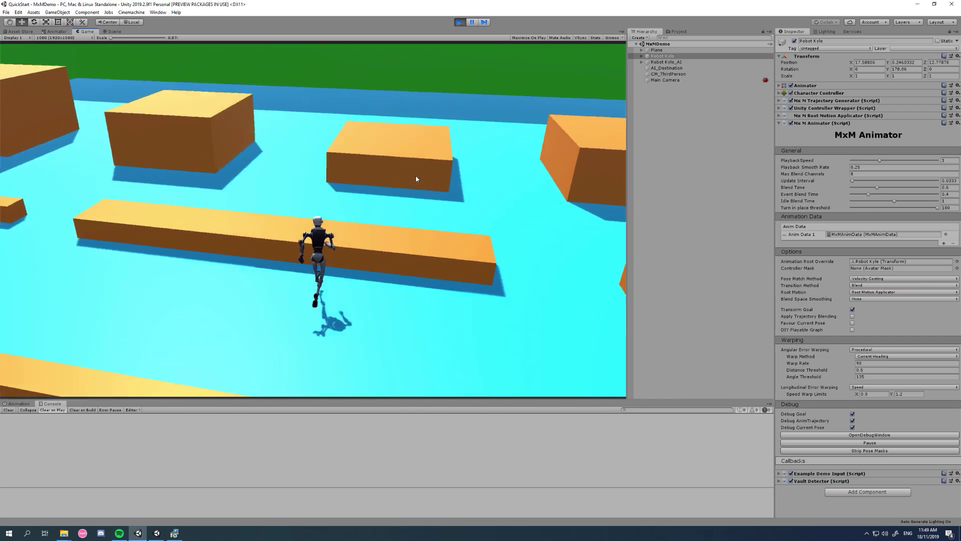
key("w")
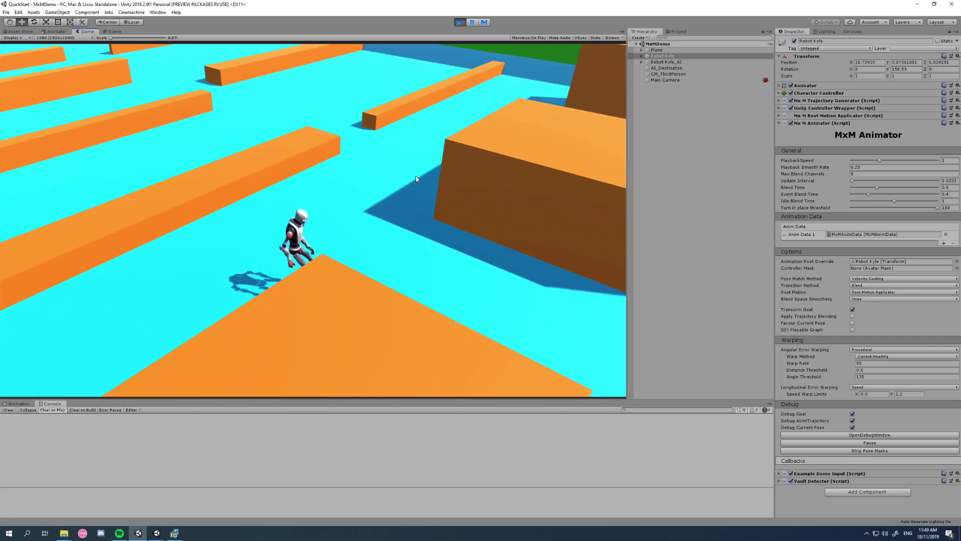
Run Robot Kyle past the boxes, vault the low beams and stop on the open floor near the second platform
key("w")
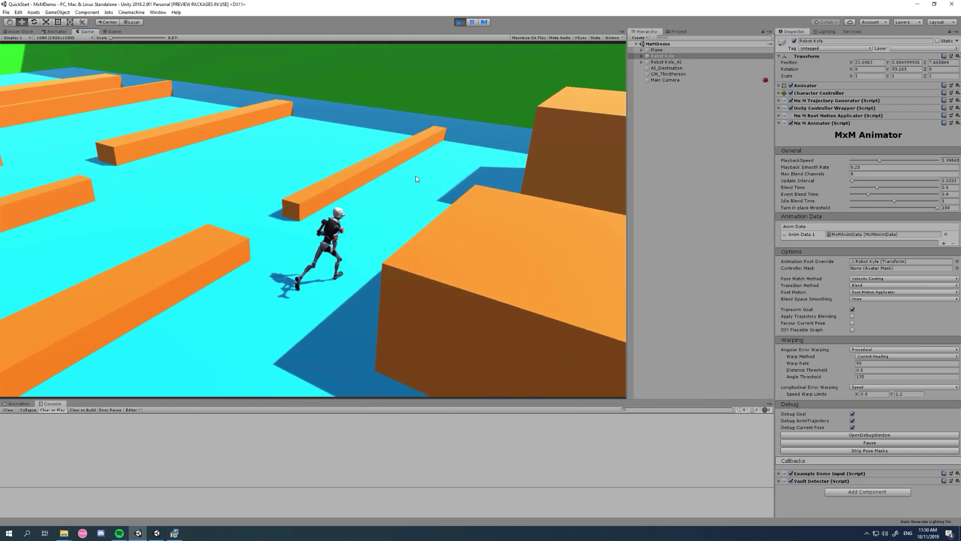
key("w")
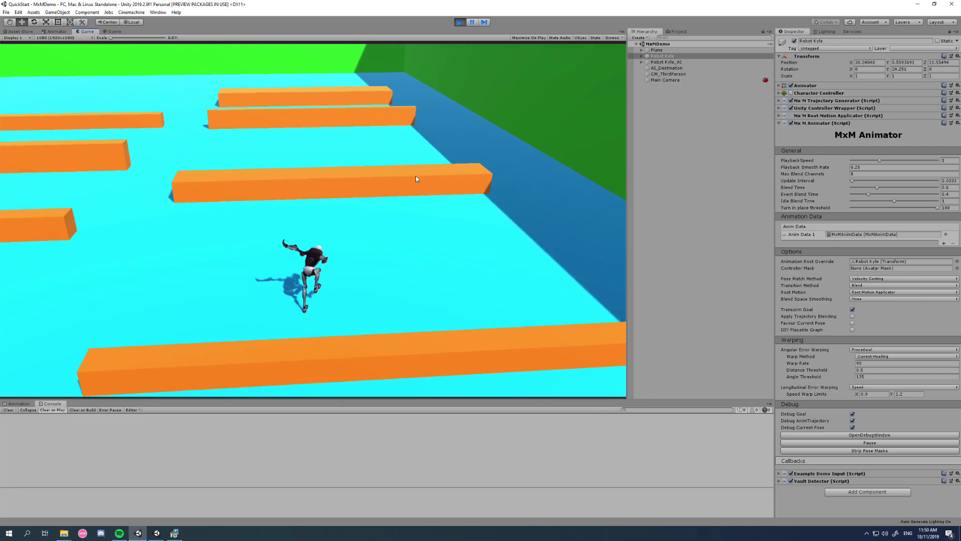
key("w")
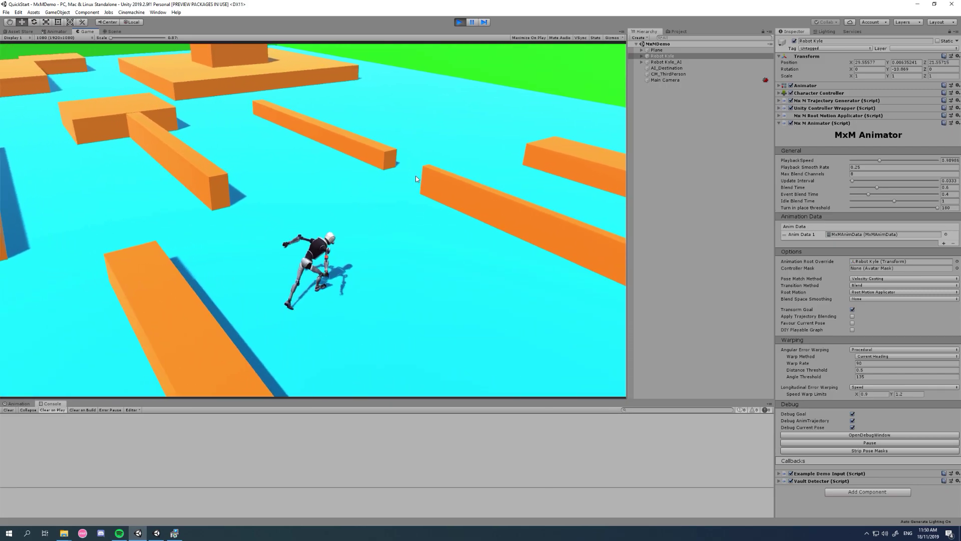
key("w")
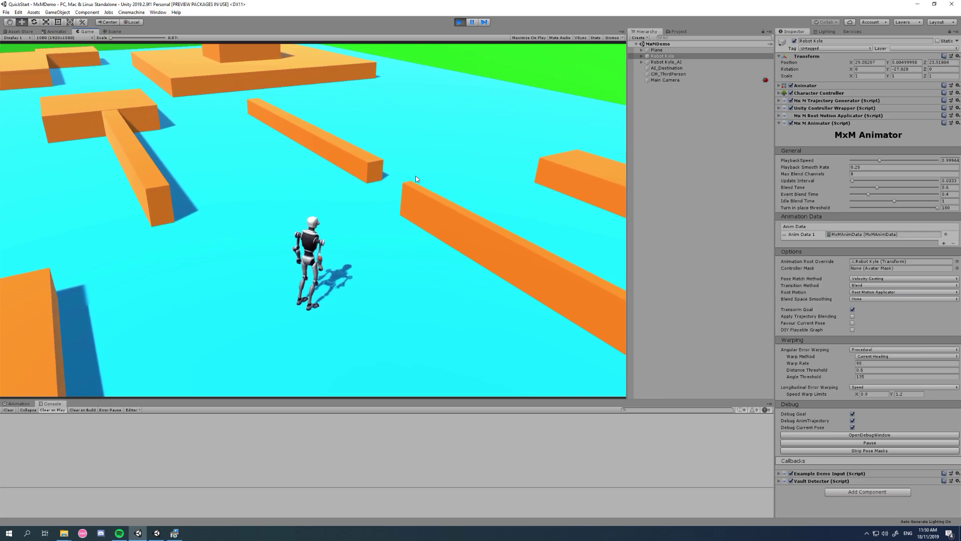
key("w")
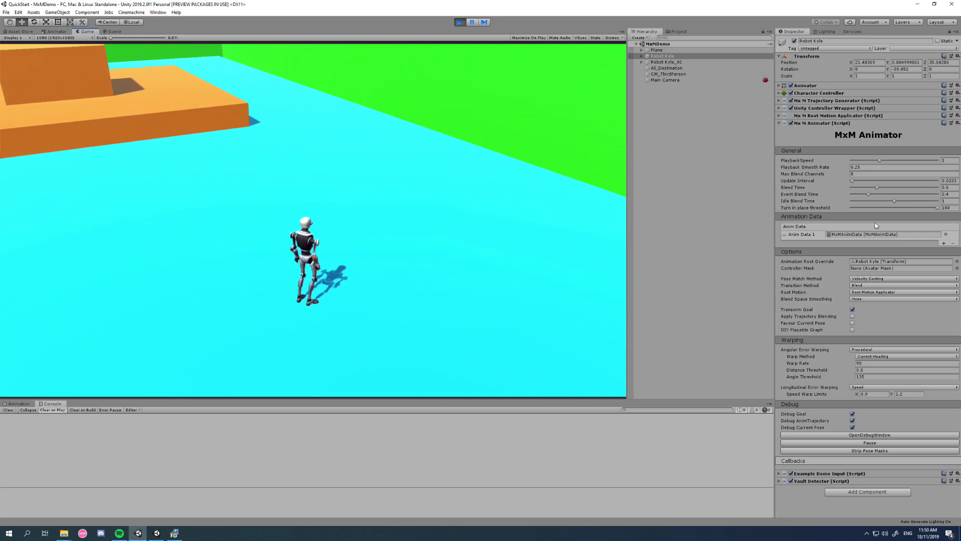
Turn on gizmos in the Game view and expand Robot Kyle's MxM Animator component to display the debug trajectories
left_click(779, 123)
left_click(704, 159)
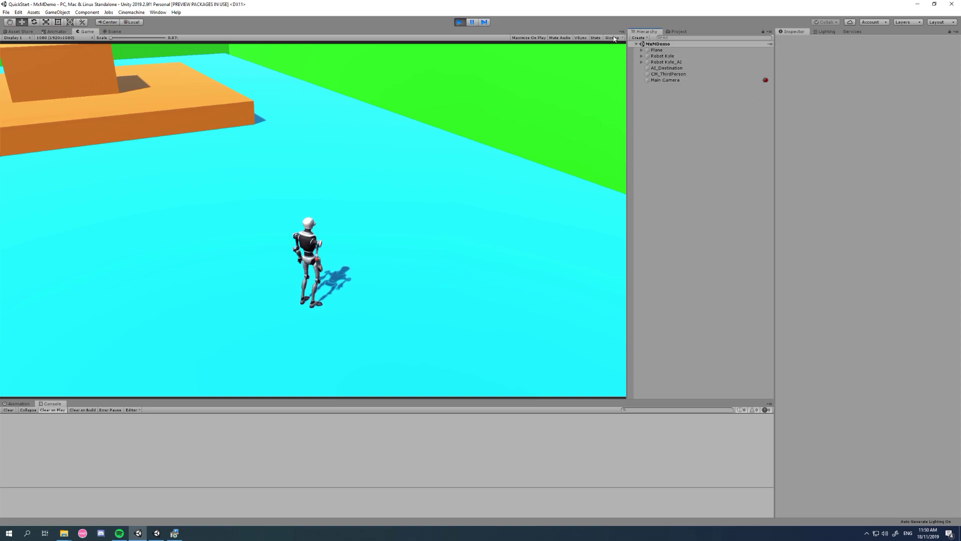
key("w")
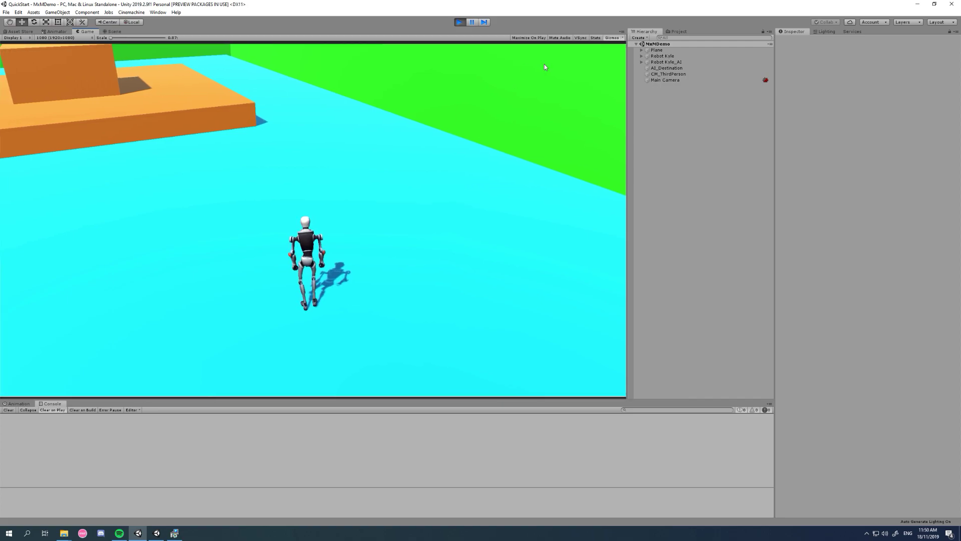
left_click(660, 57)
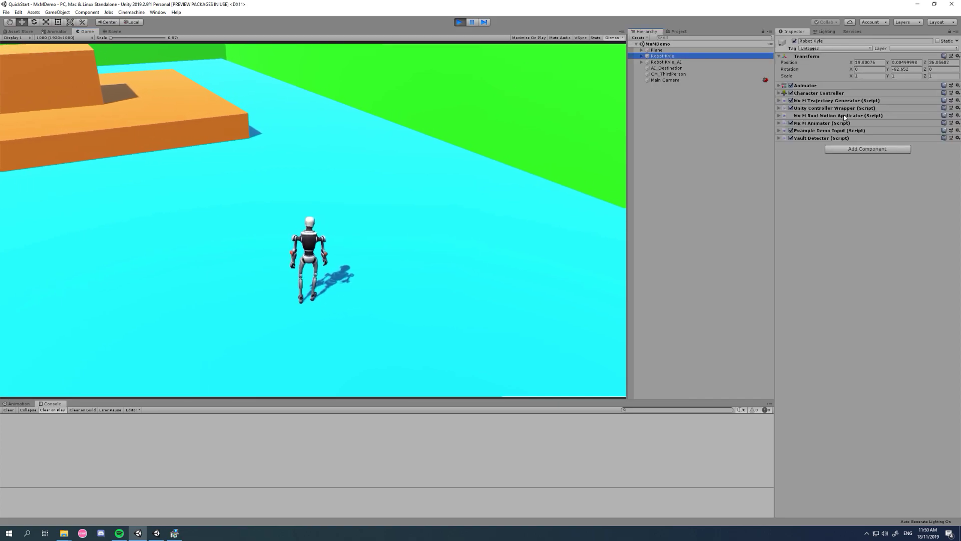
left_click(779, 123)
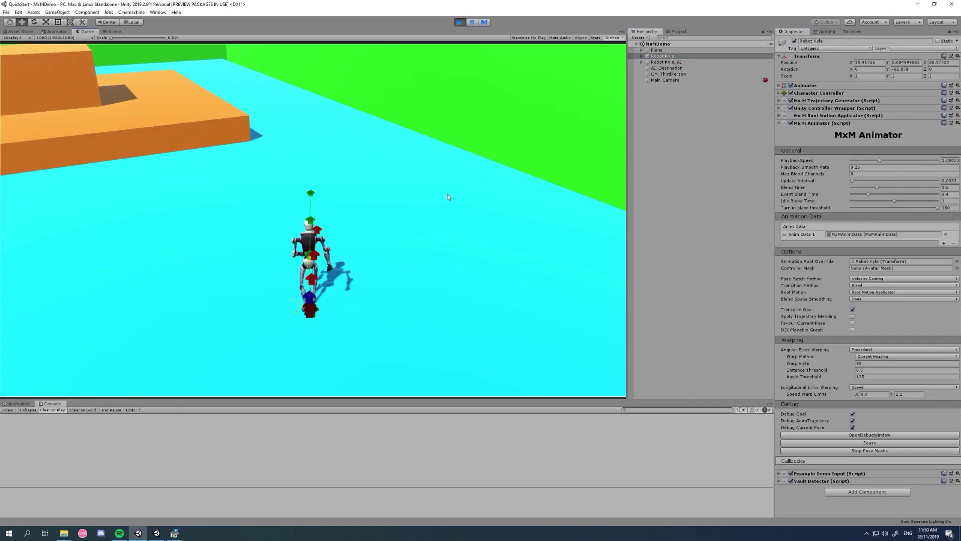
Run Robot Kyle in changing directions and onto the wide platform with trajectory gizmos shown, and pause play mode in mid-turn
key("d")
key("s")
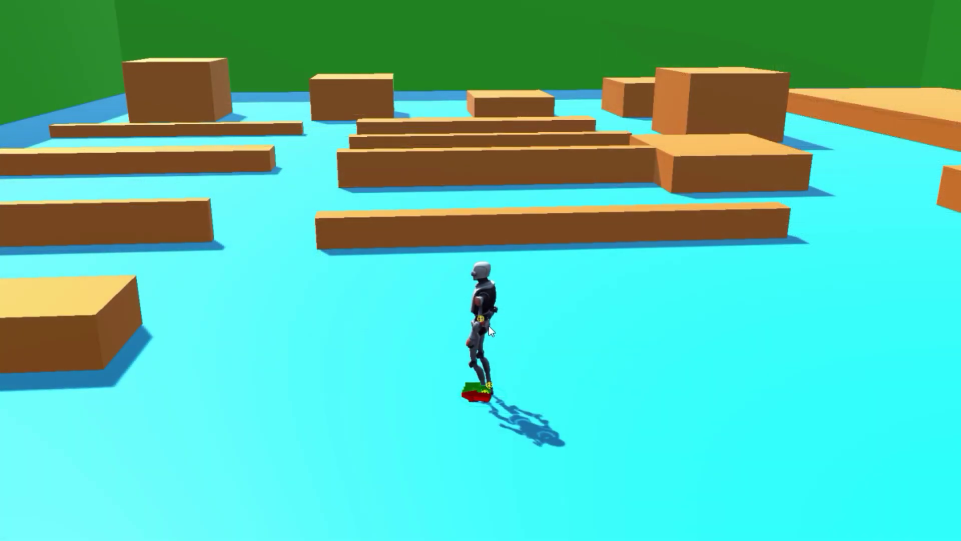
key("d")
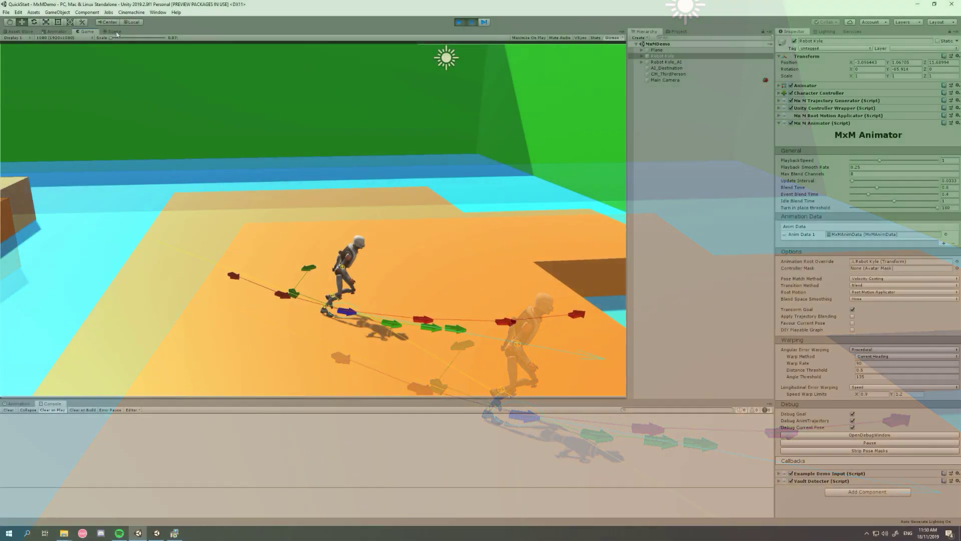
Examine the paused Robot Kyle's red and green trajectory arrows from several angles in the Scene view
left_click_drag(441, 165, 698, 185, "alt")
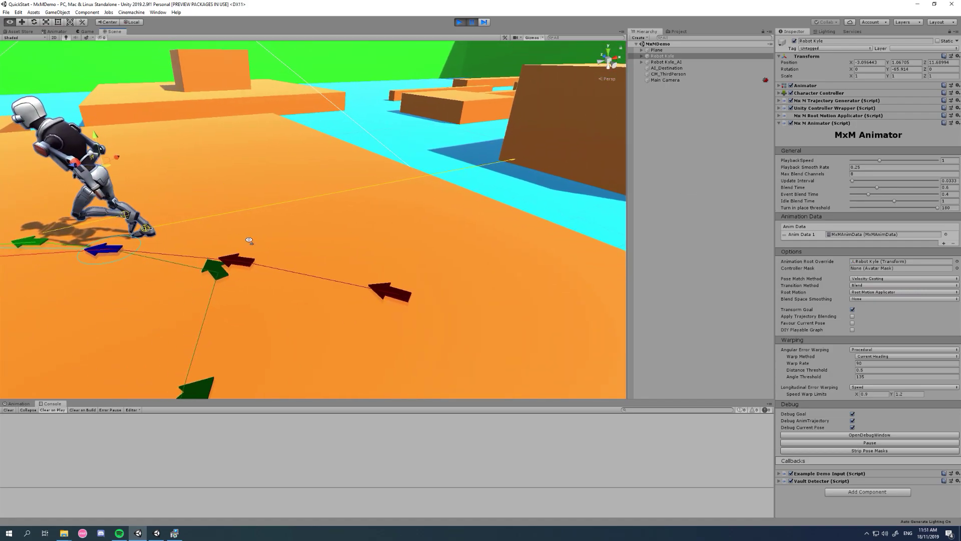
left_click_drag(153, 248, 190, 264, "alt")
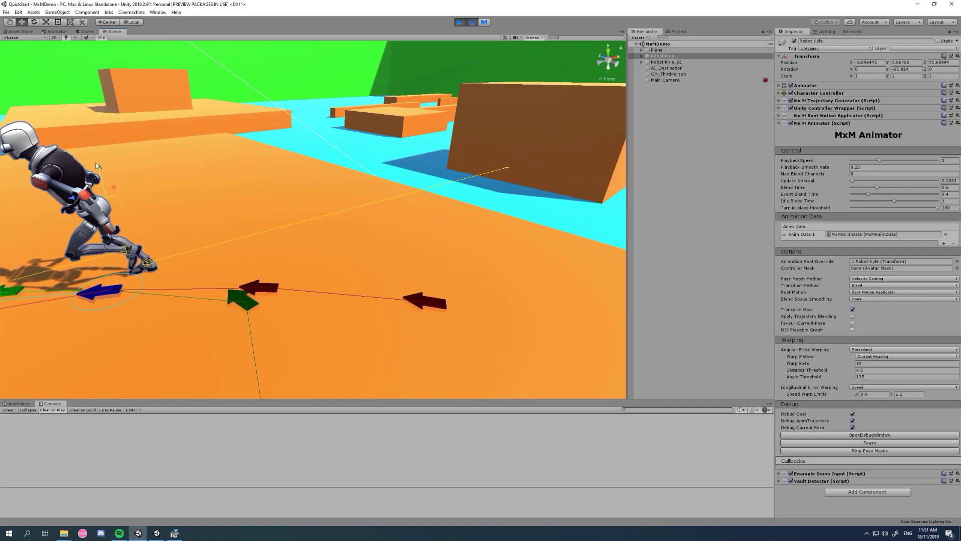
right_click_drag(268, 234, 228, 241)
key("s")
right_click_drag(331, 228, 304, 233)
left_click_drag(257, 247, 269, 234, "alt")
left_click_drag(328, 239, 397, 263, "alt")
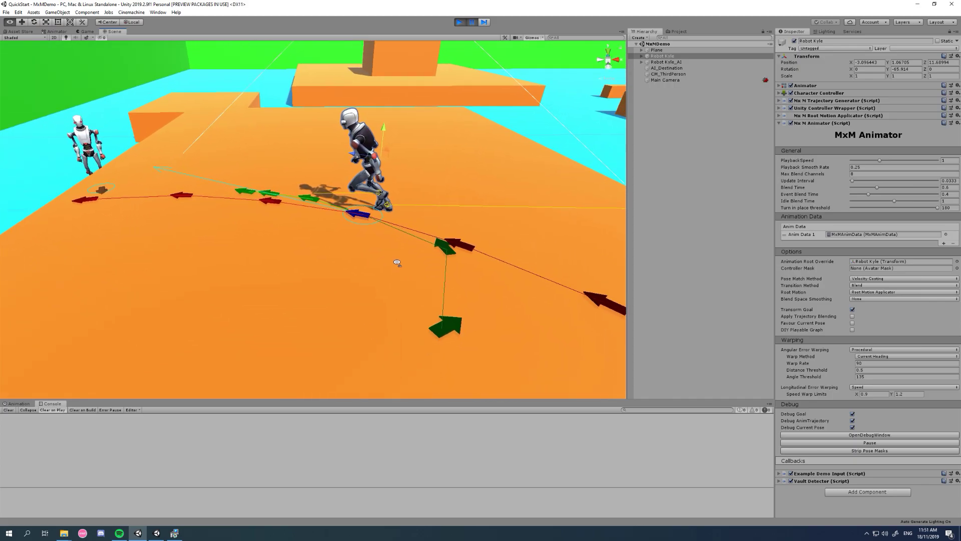
Resume play mode and run Robot Kyle in changing directions around the wide platform and the floor with trajectory gizmos shown
left_click(472, 22)
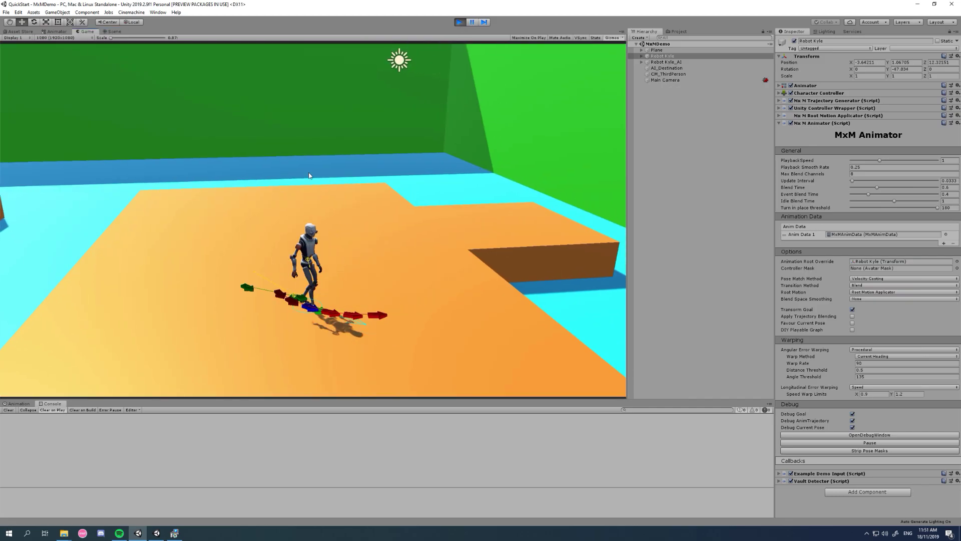
key("d")
key("a")
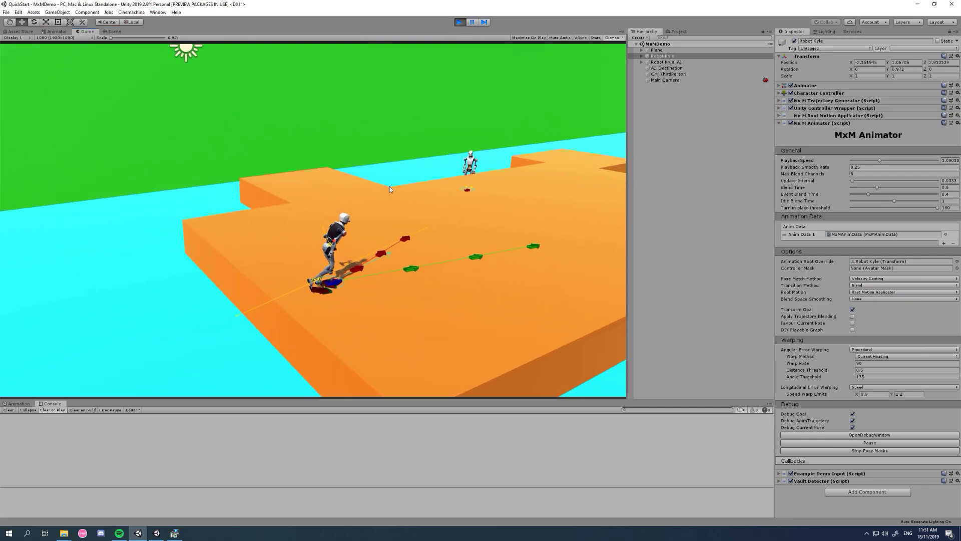
key("w")
key("a")
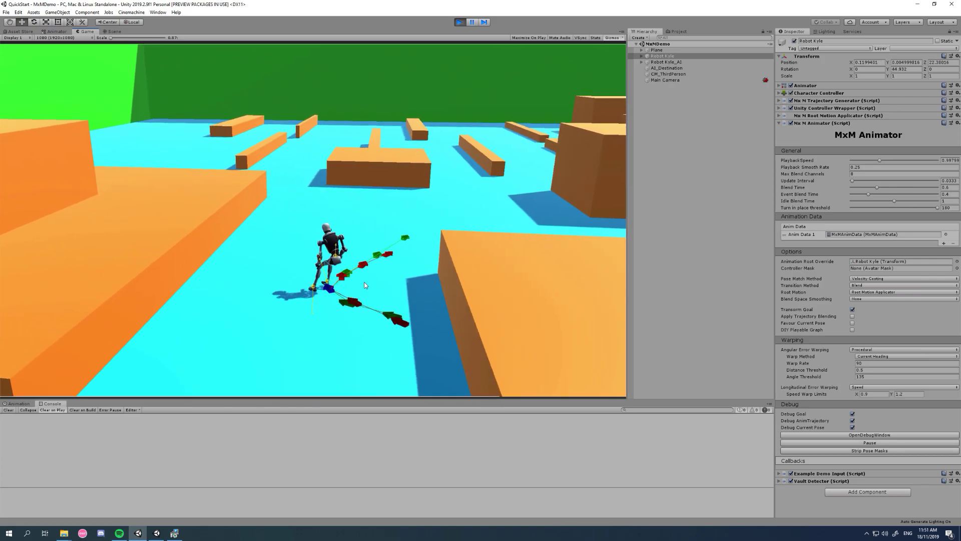
Run Robot Kyle to the row of large boxes near the floor's edge, vault onto the nearest box and drop off, then turn around on the blue border
key("d")
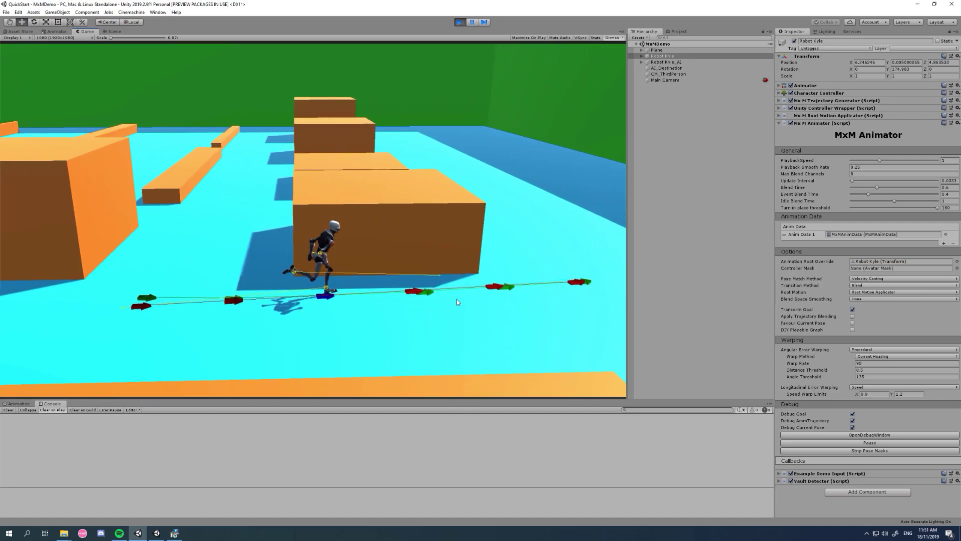
key("w")
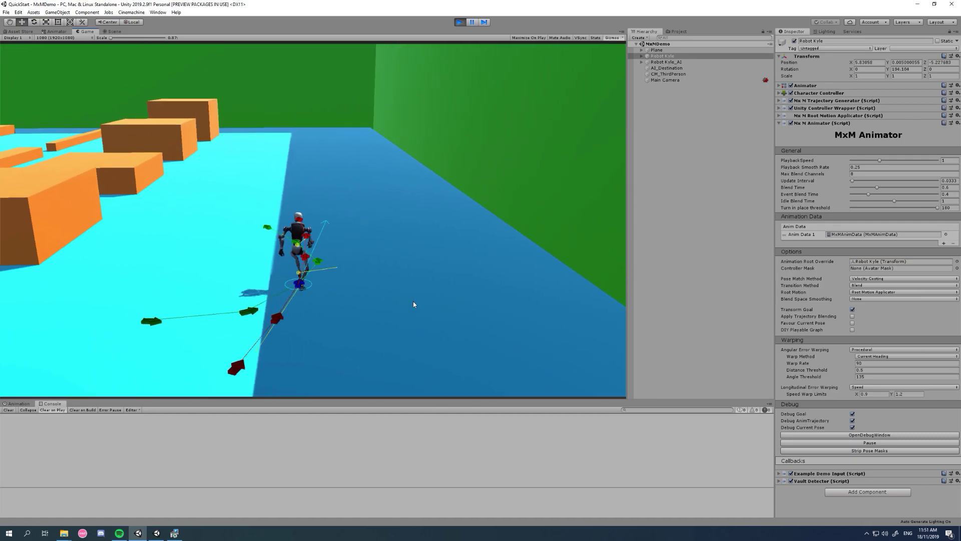
key("a")
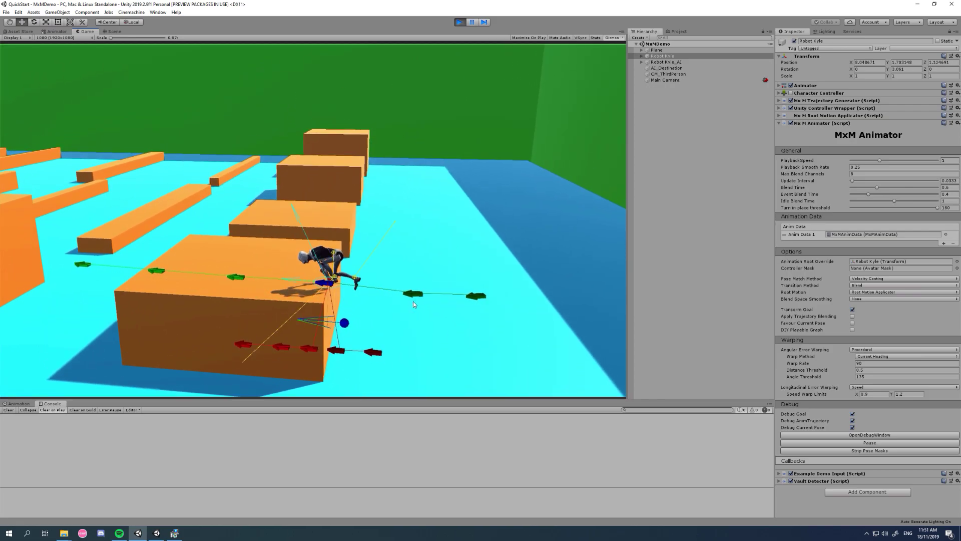
key("d")
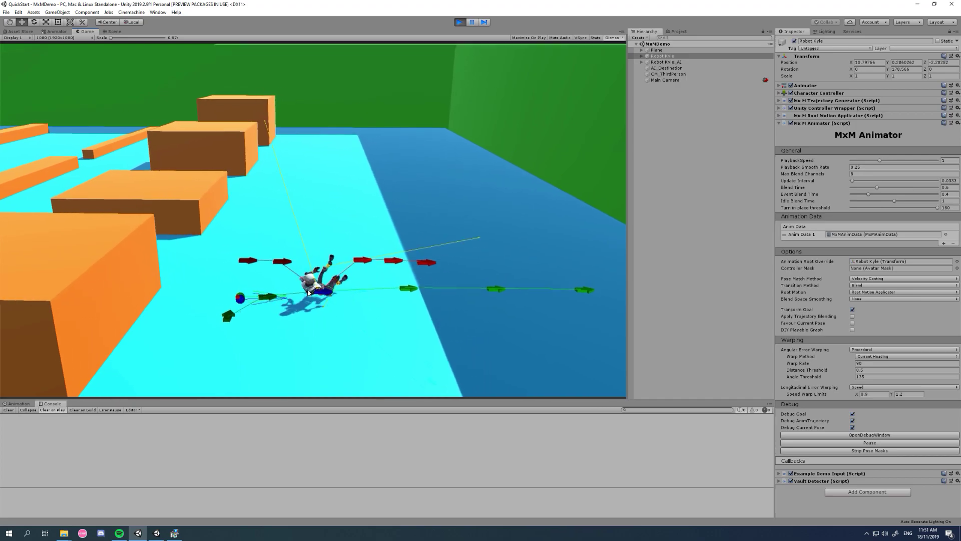
key("w")
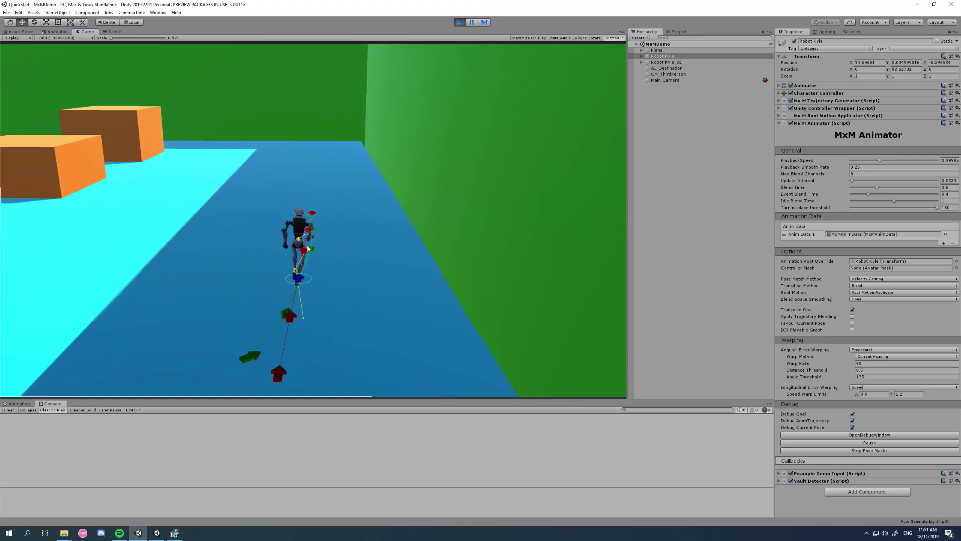
key("s")
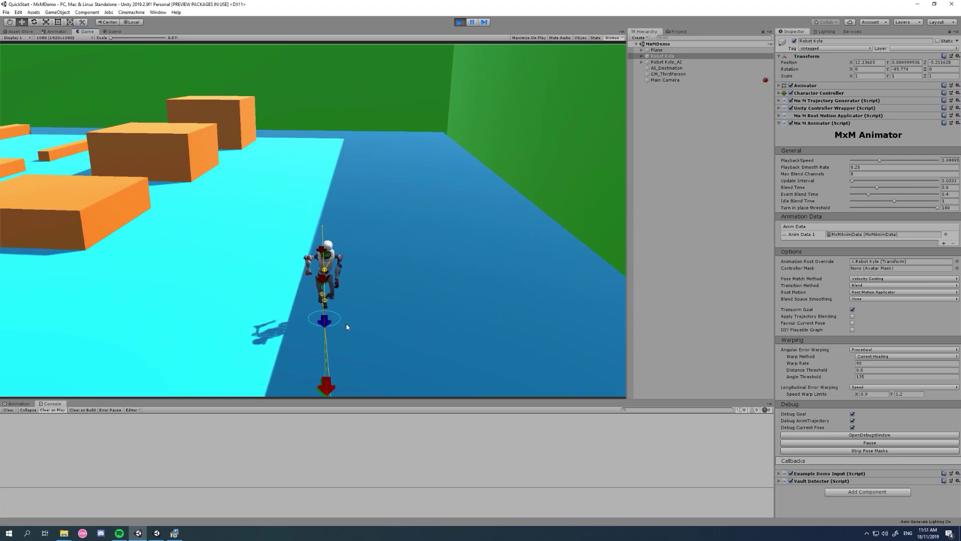
Run Robot Kyle back between the wide platforms and make sharp direction reversals on the open floor beside the long low beams
key("a")
key("w")
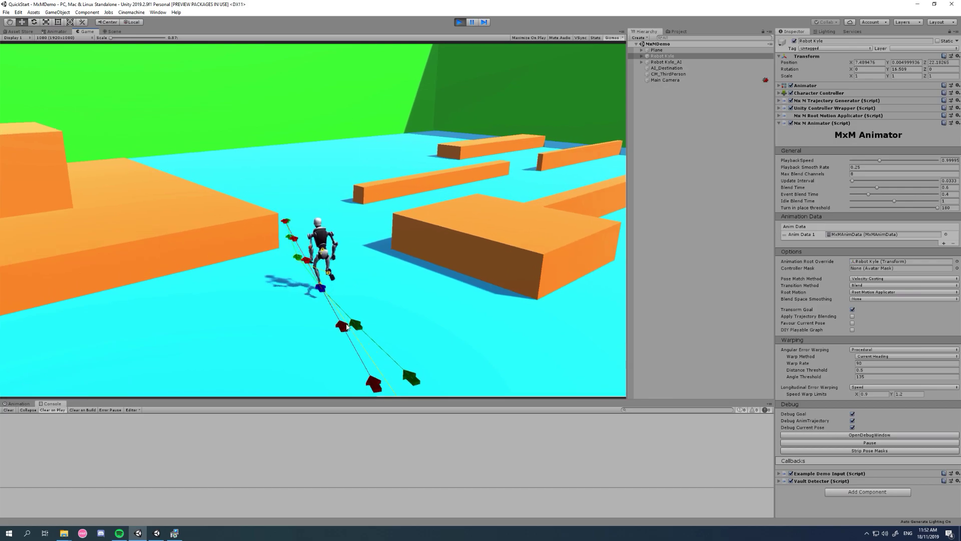
key("a")
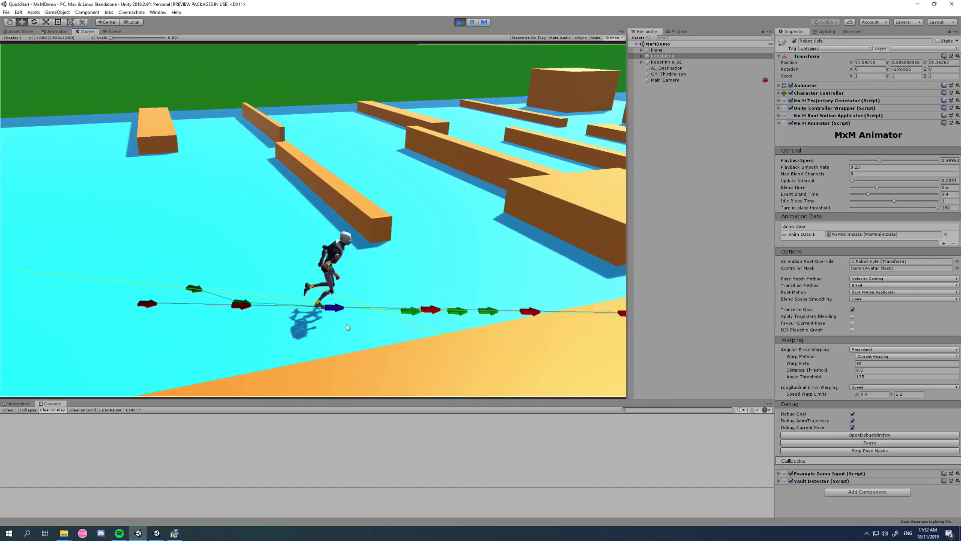
key("a")
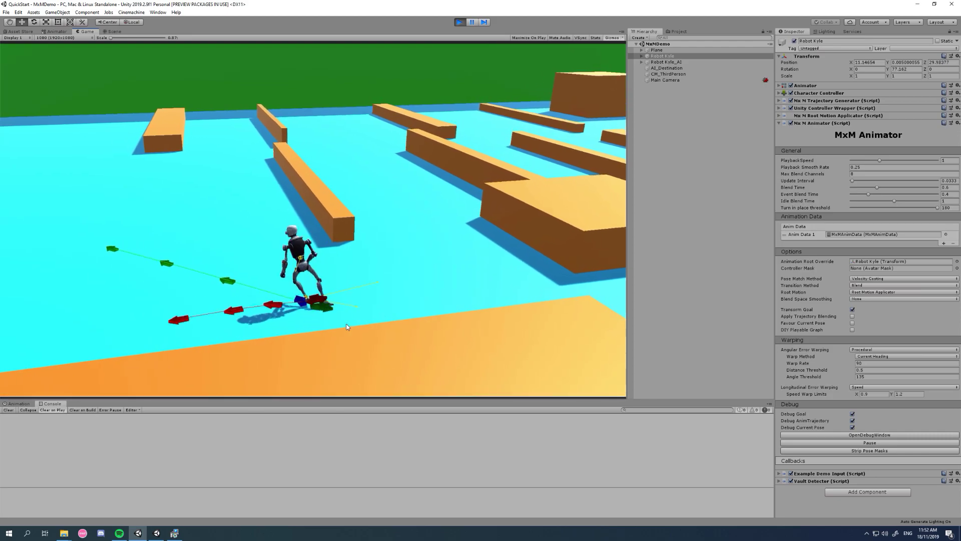
Run Robot Kyle onto the wide platform, climb the tall block on it and leap off its far edge with trajectory gizmos shown
key("d")
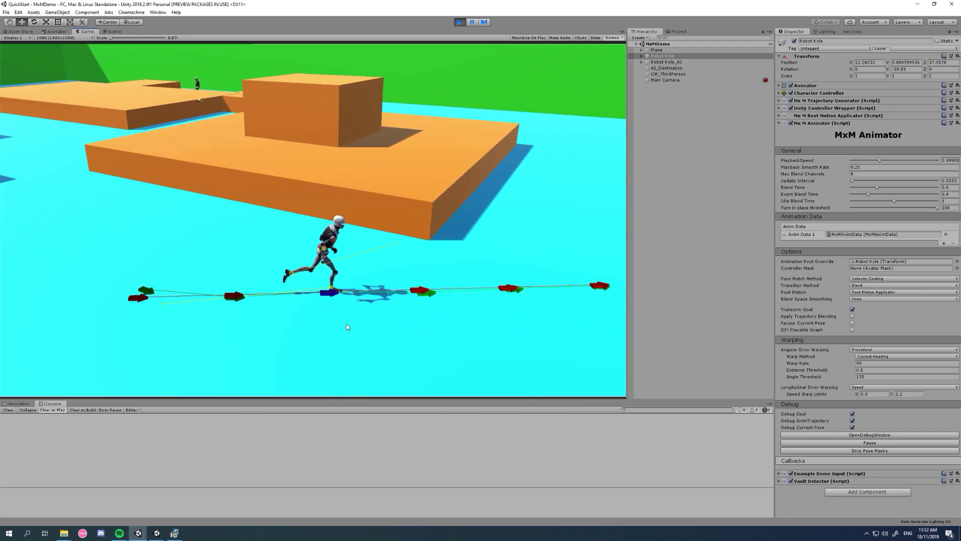
key("d")
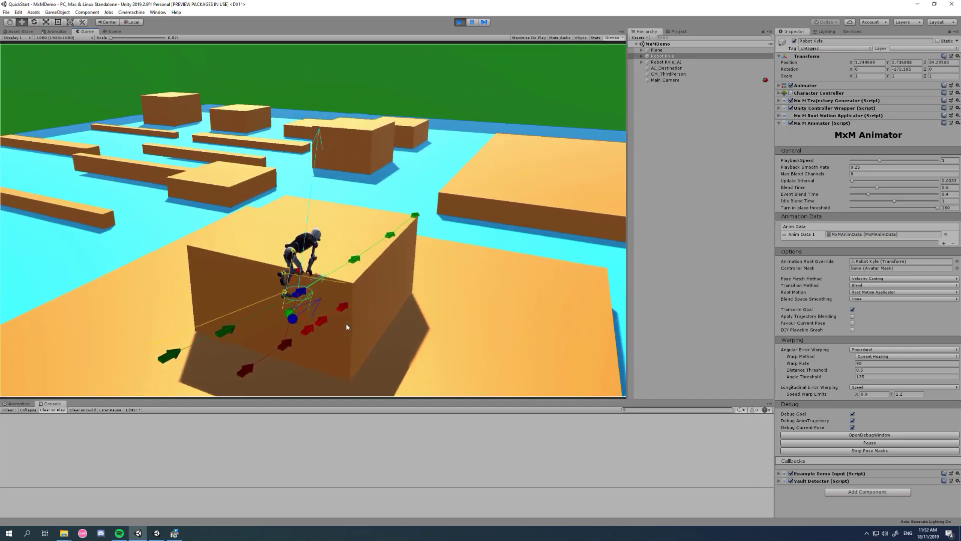
key("w")
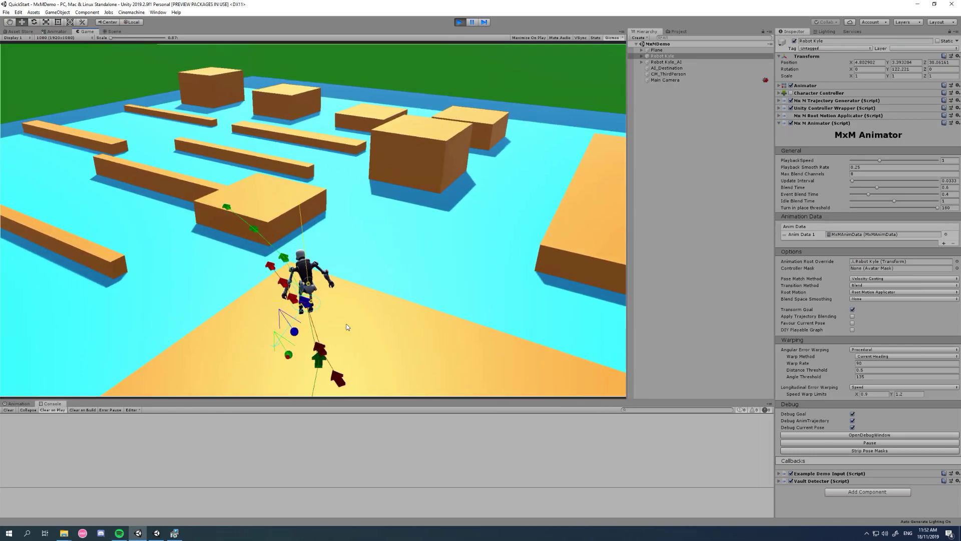